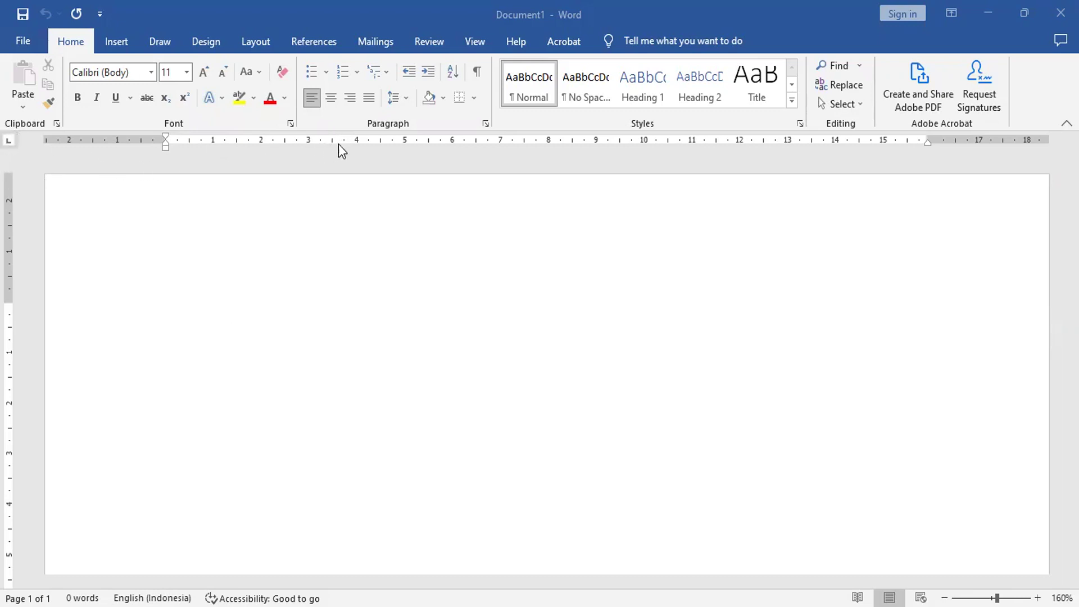
- Add tab stops at 5 and 11 cm and type 'pada hari ini' / 'udara sejuk segar'
click(404, 143)
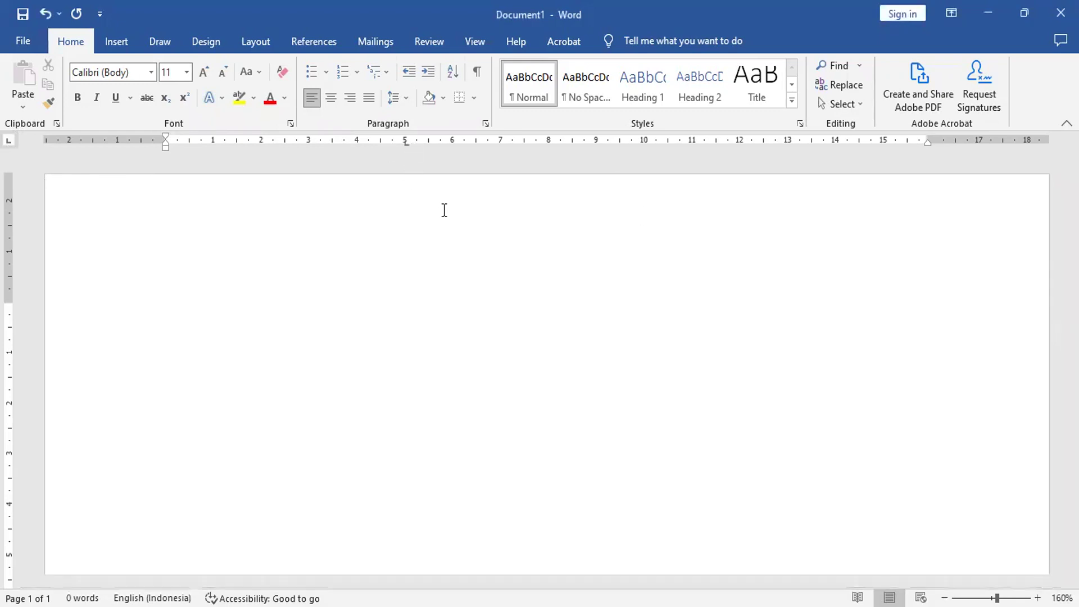
click(691, 143)
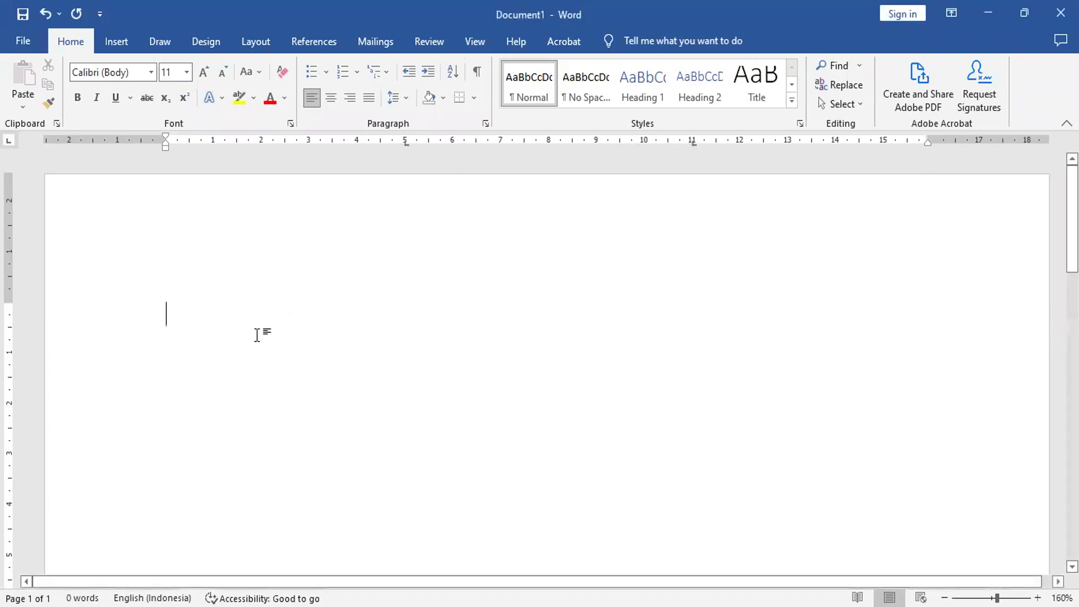
key(Tab)
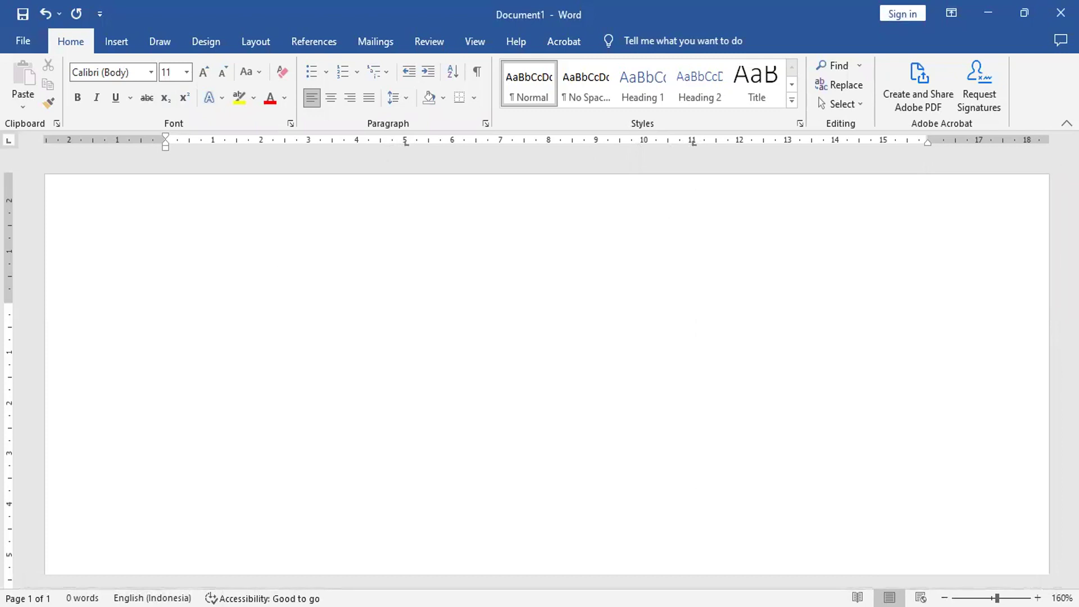
text(pada hari ini)
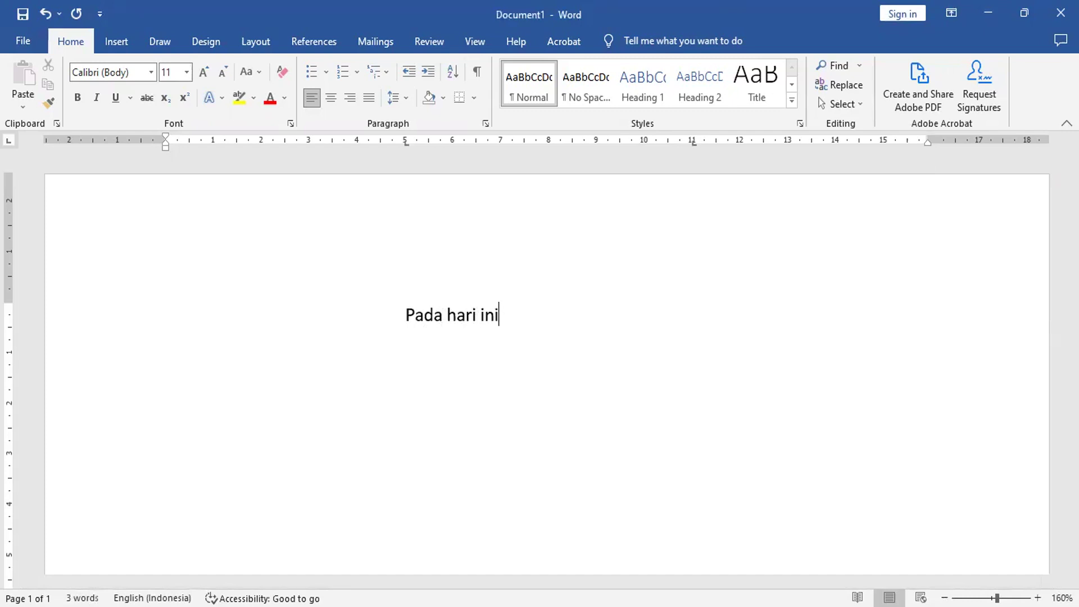
key(Tab)
text(uda)
text(ra sejuk segar)
- Add the second tabbed line 'kemarin' / 'rasanya panas'
key(Return)
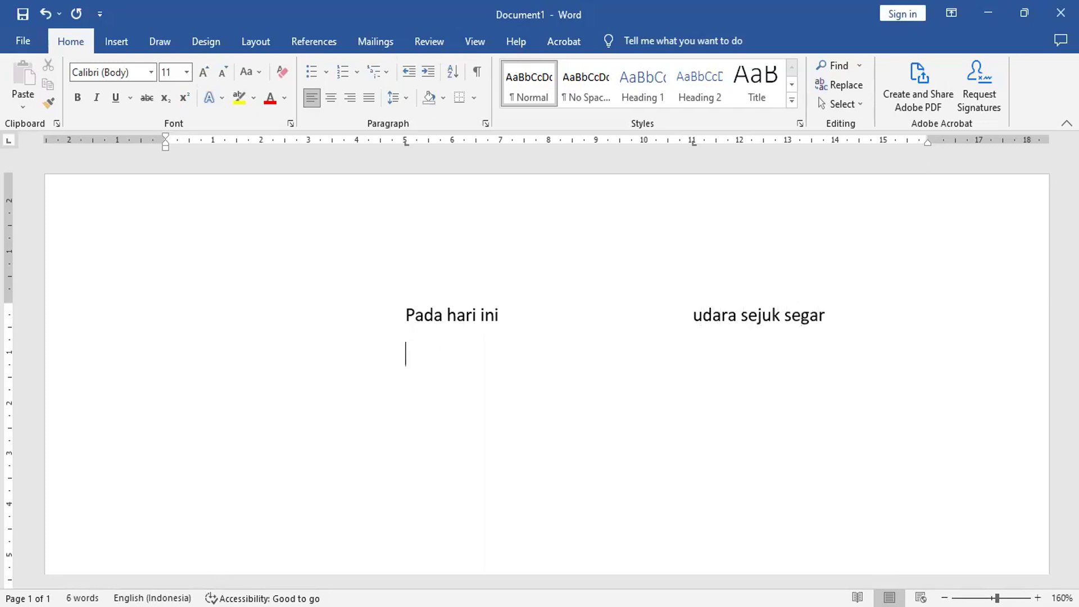
text(kemarai)
key(BackSpace)
key(BackSpace)
text(in)
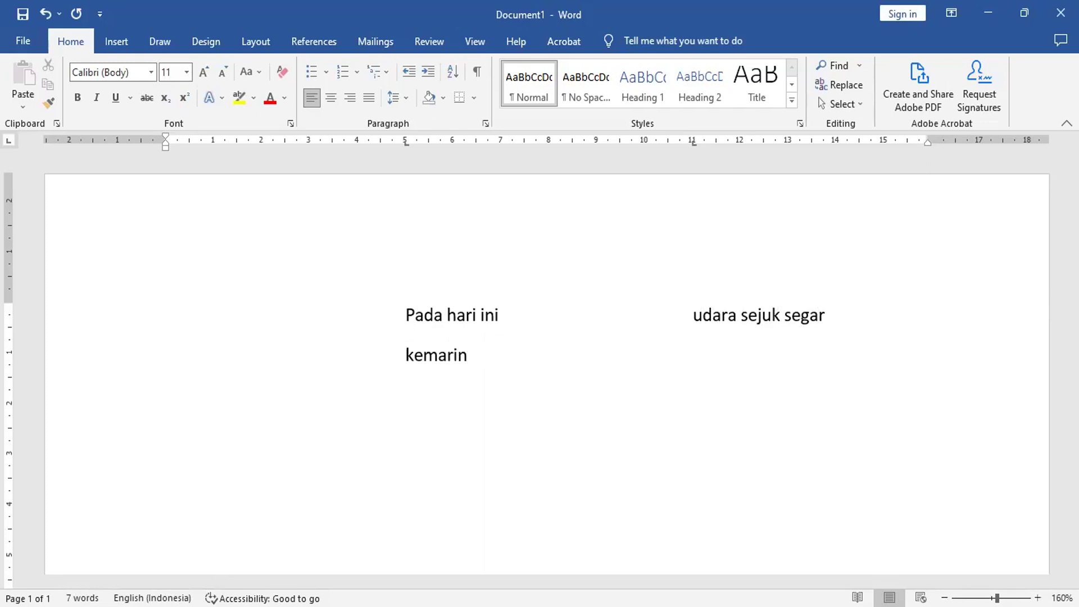
key(Tab)
text(rasanya panas)
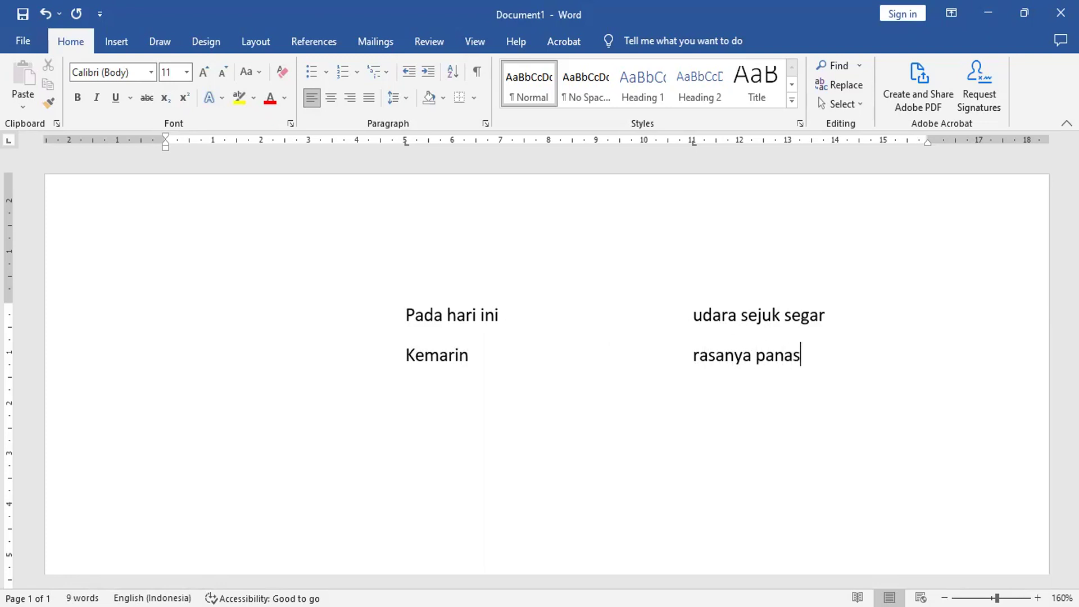
key(Return)
- Add the third tabbed line 'syukurilah' / 'oke ?' and switch the tab type to Right Tab
key(Tab)
text(syukuria)
key(BackSpace)
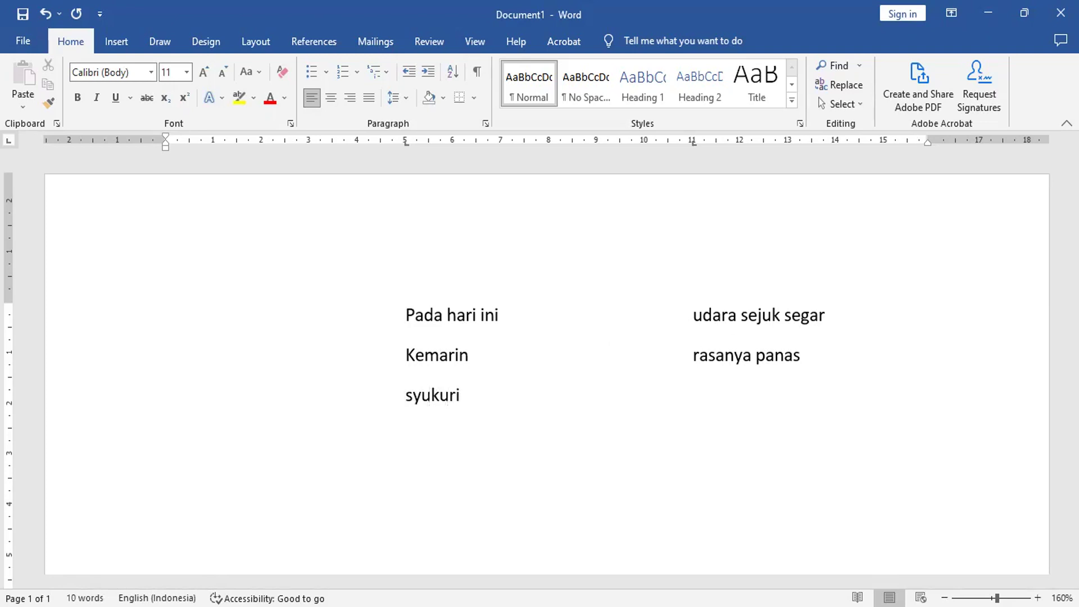
text(lha)
key(BackSpace)
key(BackSpace)
text(ah)
key(Tab)
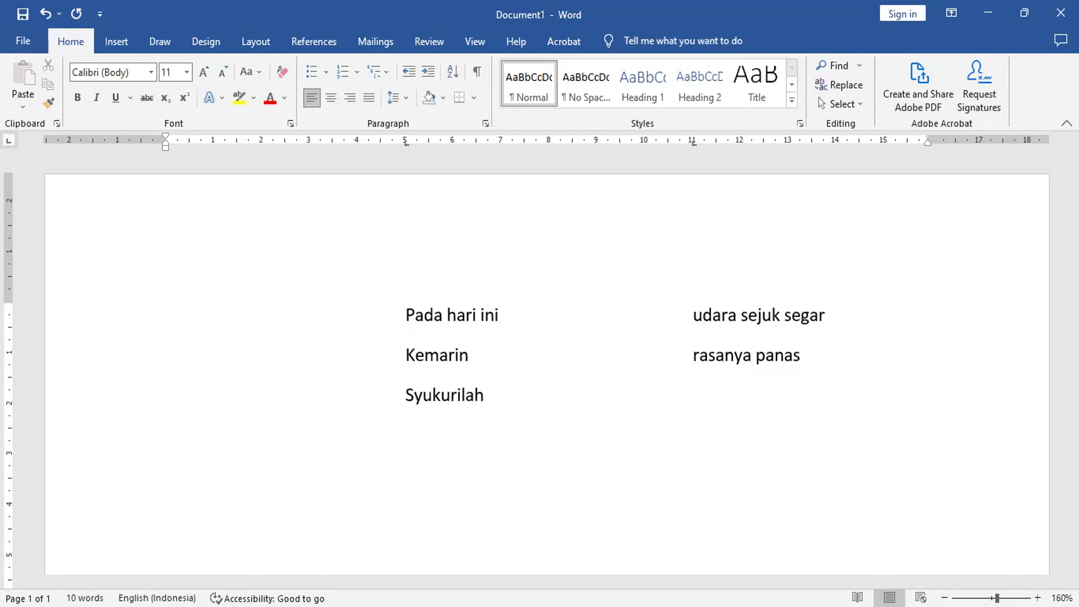
text(oke ?)
key(Return)
click(9, 141)
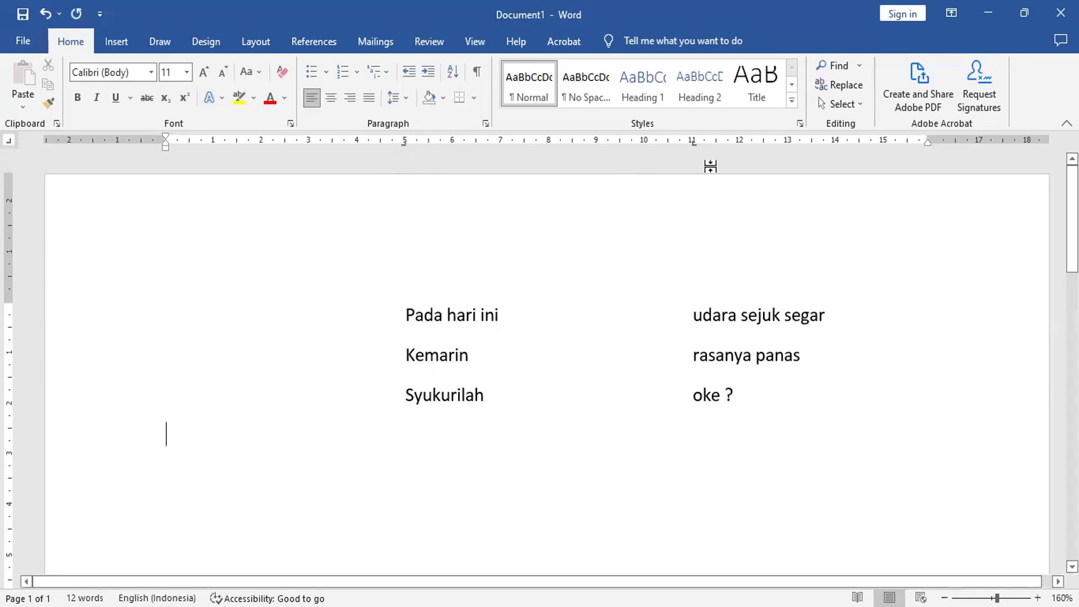
- Place a right tab at 11 cm and type 'pada hariini' / 'udara sejuk segar'
click(693, 144)
key(Tab)
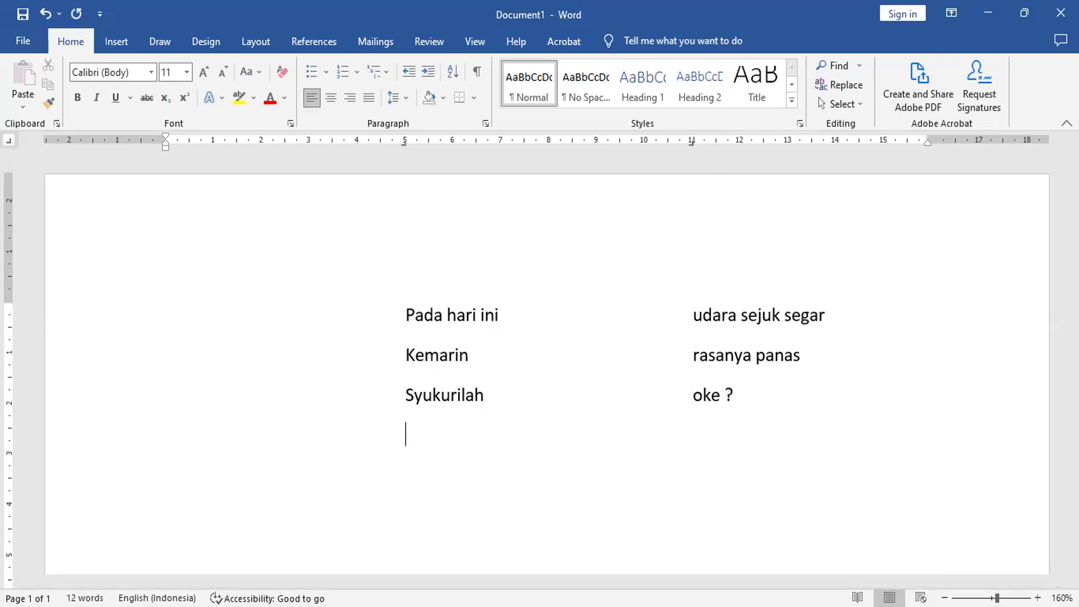
text(pada hariini)
key(Tab)
text(udaras)
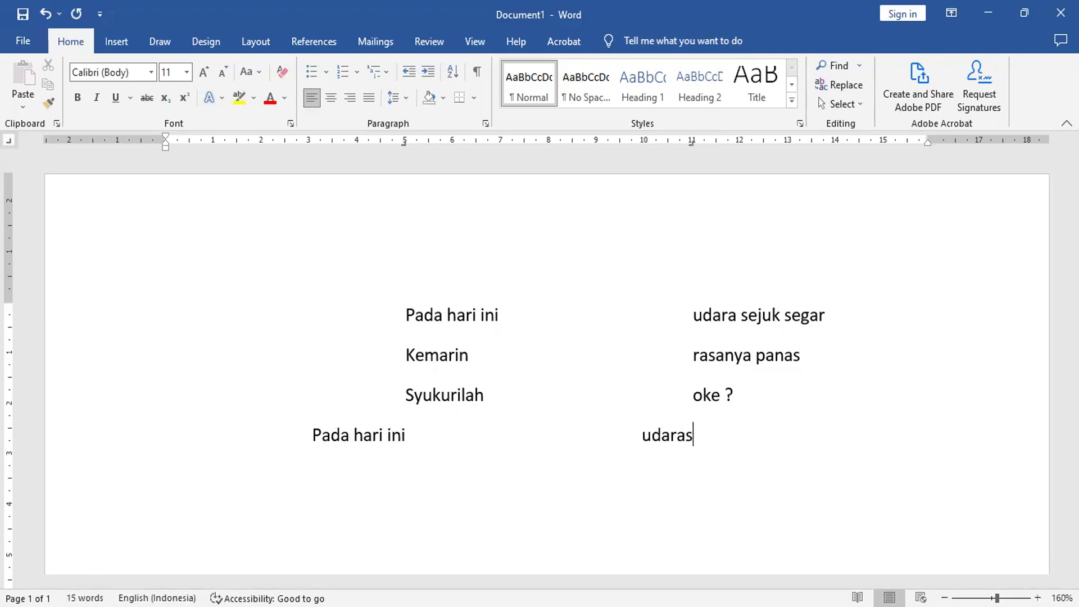
key(BackSpace)
text(sejuk segar)
key(Return)
- Type the right-aligned lines 'kamarin' / 'rasanya panas' and 'syukurilah' / 'oke?'
text(kamarin)
key(Tab)
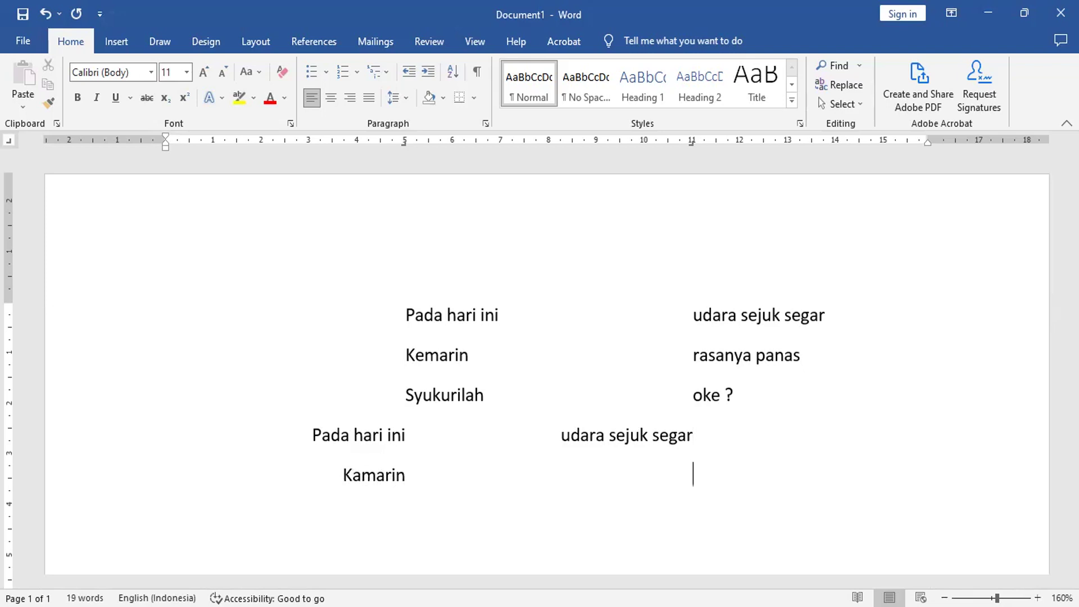
text(rasanya)
text( panas)
key(Return)
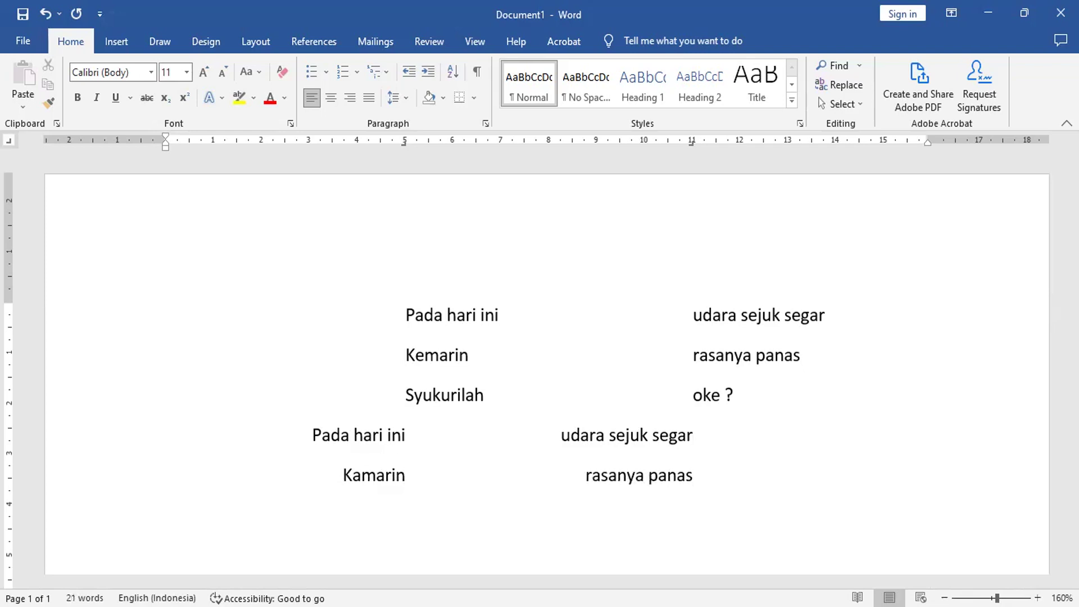
text(syukurilah)
key(Tab)
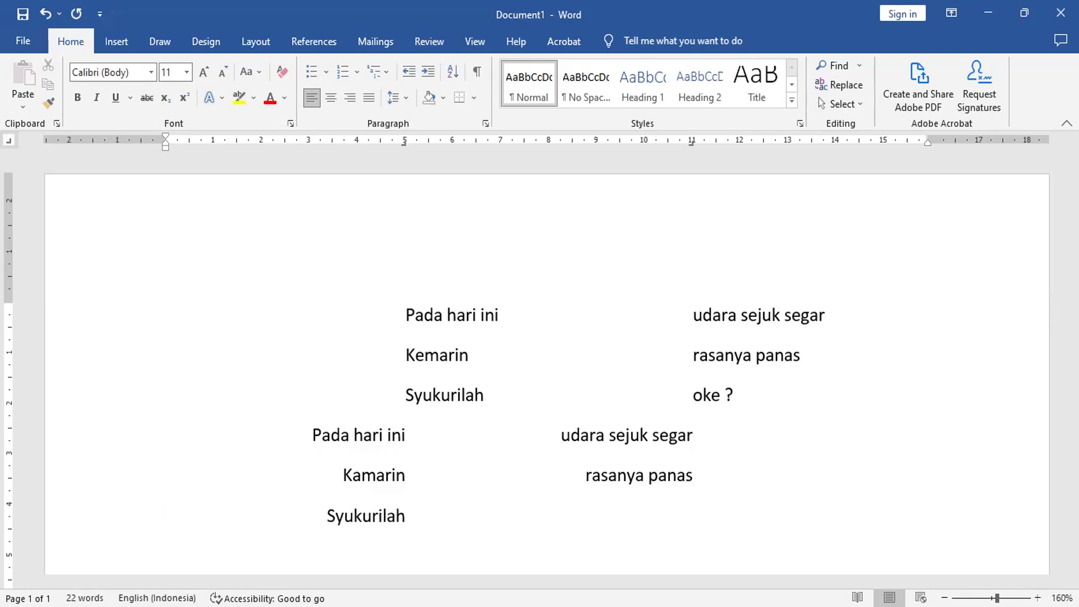
text(oke?)
key(Return)
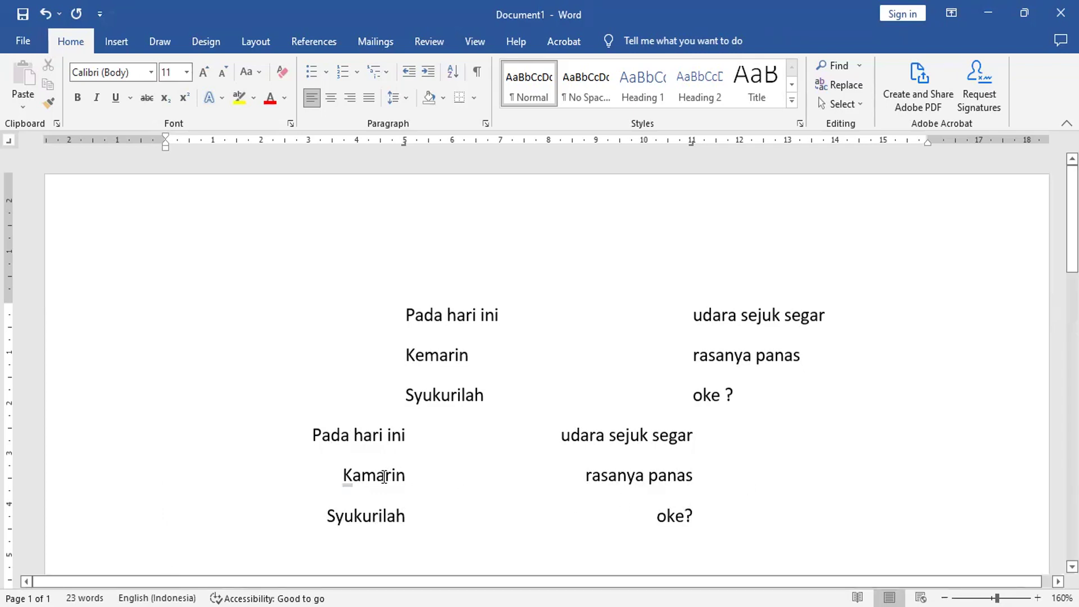
- Correct the typo 'Kamarin' to 'Kemarin'
click(364, 478)
key(BackSpace)
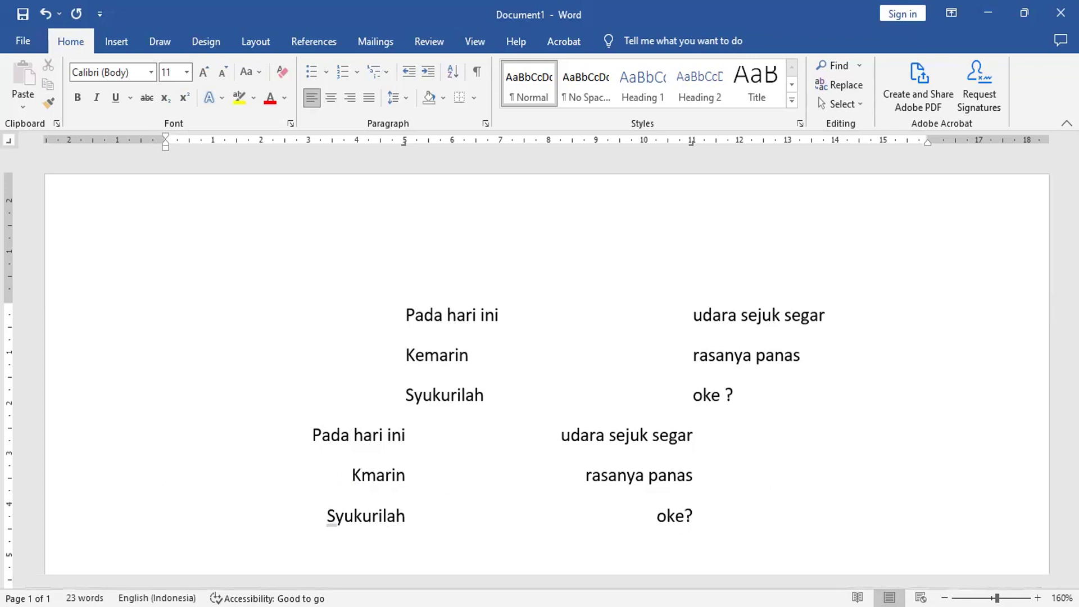
text(e)
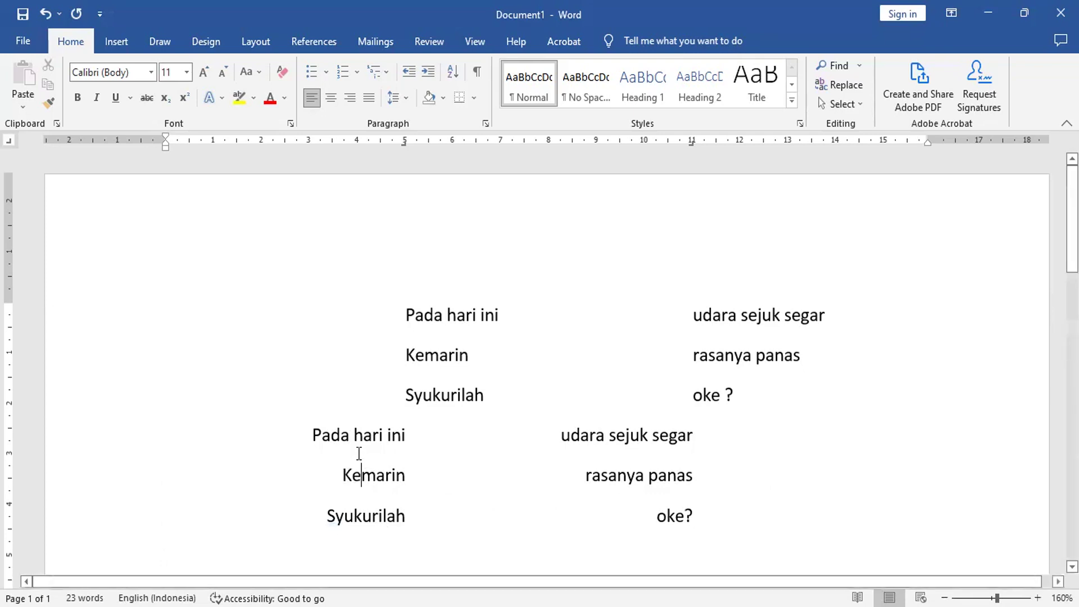
- Make the upper three tabbed lines bold and red
click(405, 313)
shift+click(741, 396)
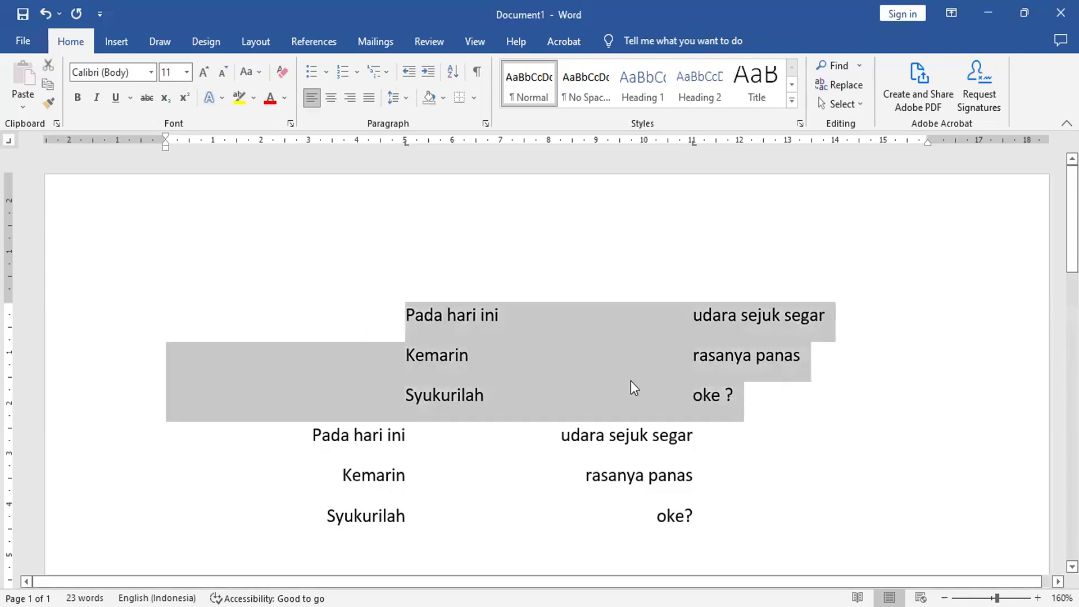
click(271, 96)
click(78, 98)
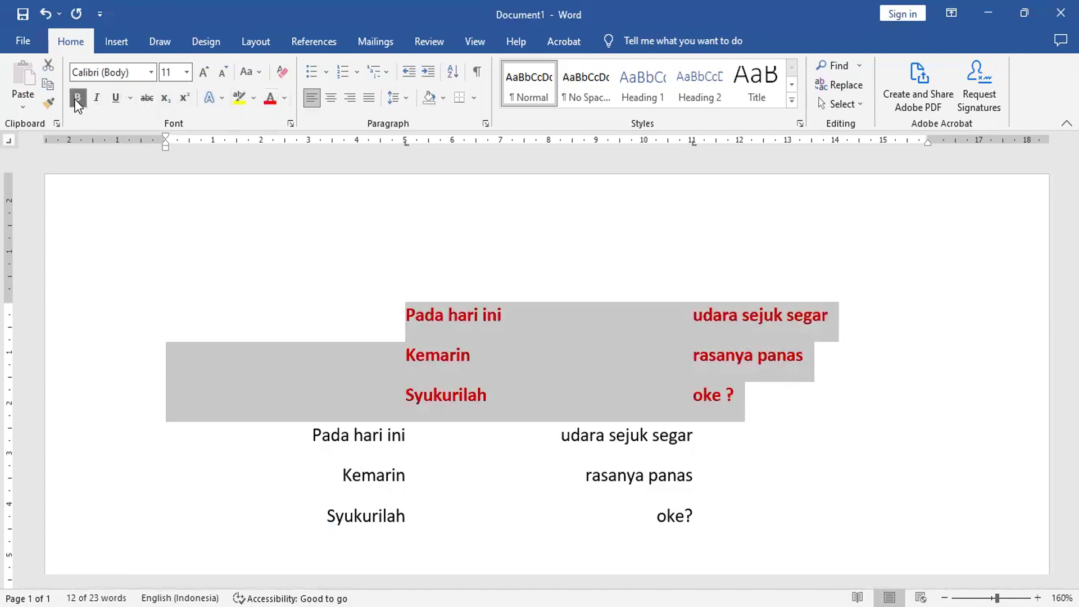
- Make the lower three right-aligned lines bold and dark blue
click(310, 431)
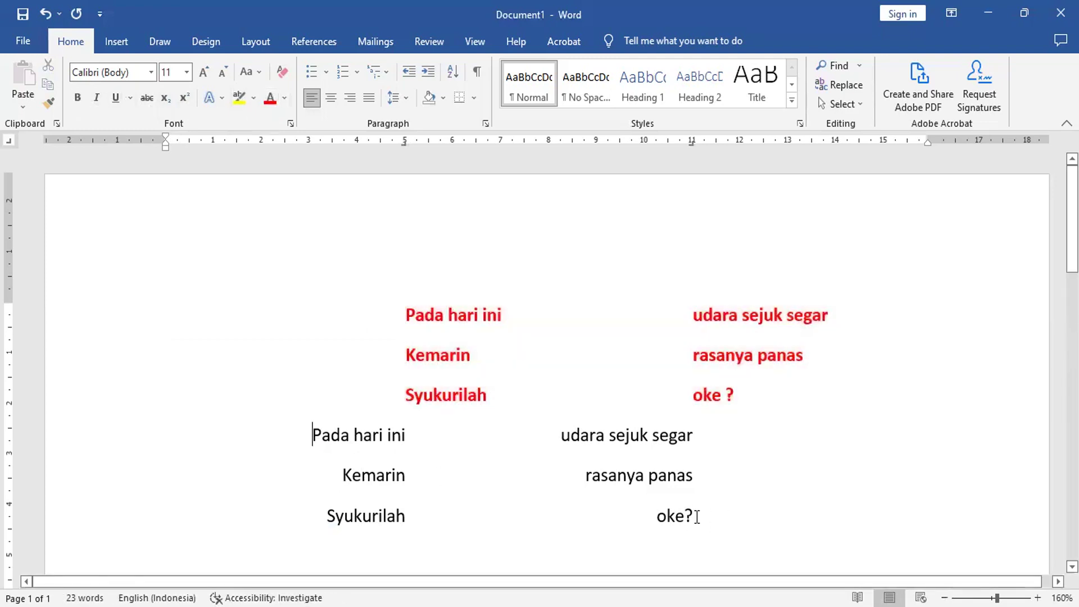
shift+click(697, 516)
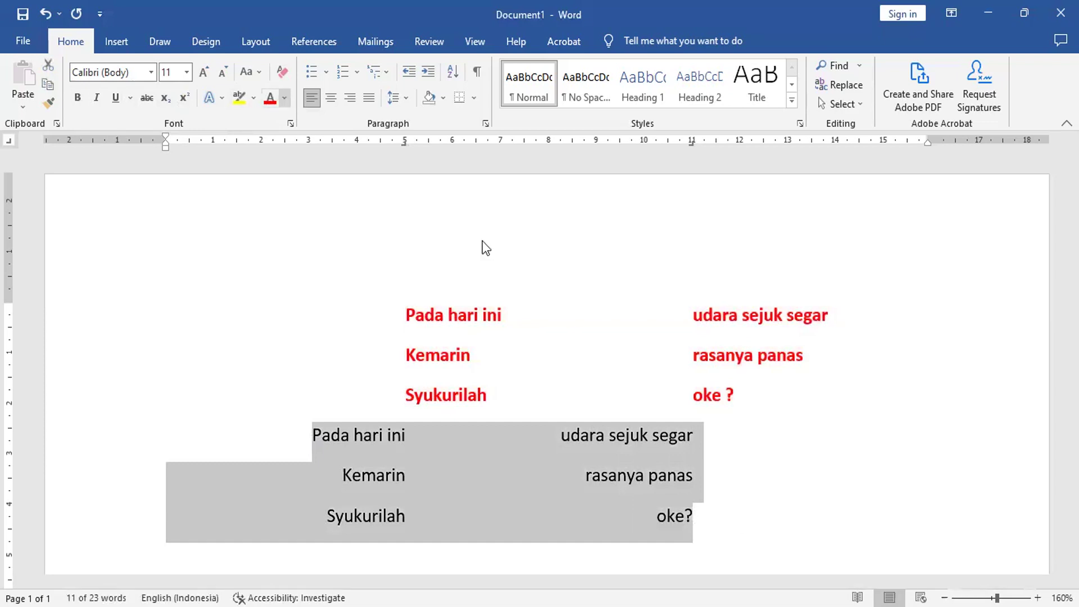
click(285, 98)
click(377, 248)
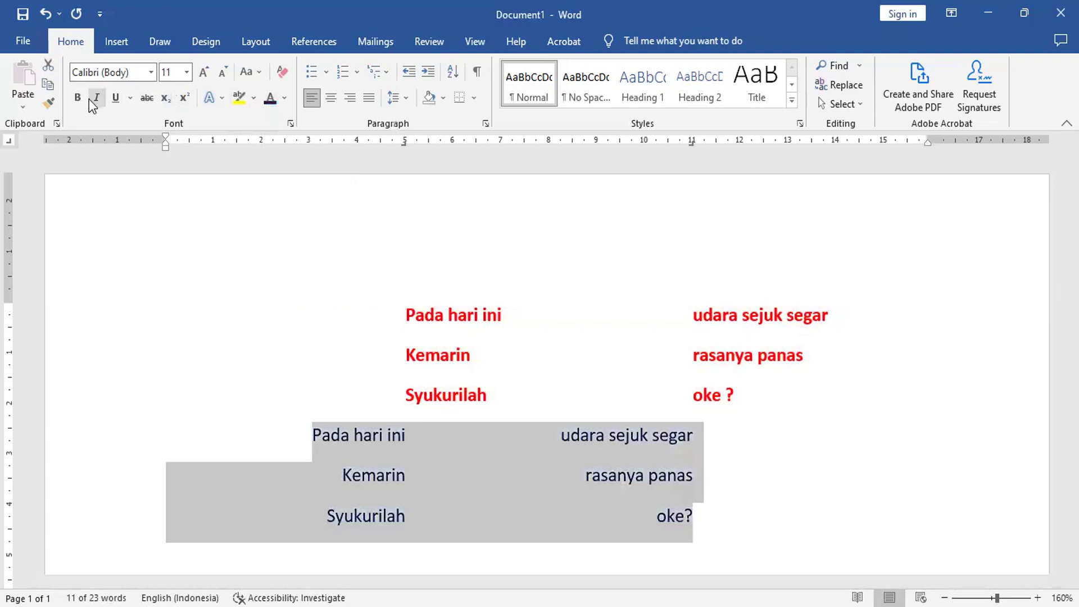
click(80, 97)
click(750, 441)
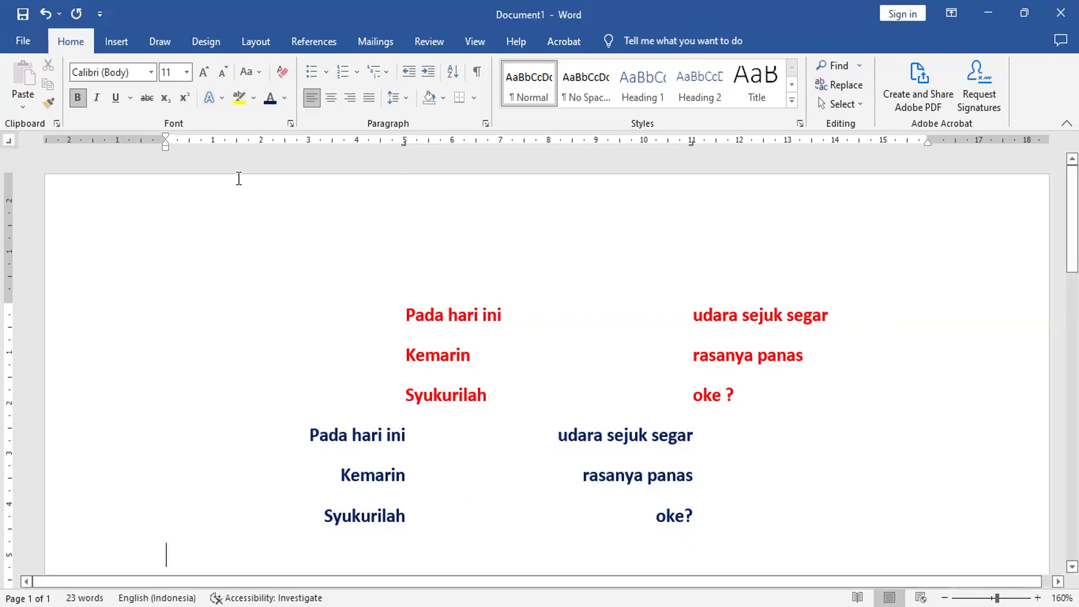
click(8, 142)
- Remove the right tab stop at 11 cm from the empty line and select the Center Tab type
click(9, 142)
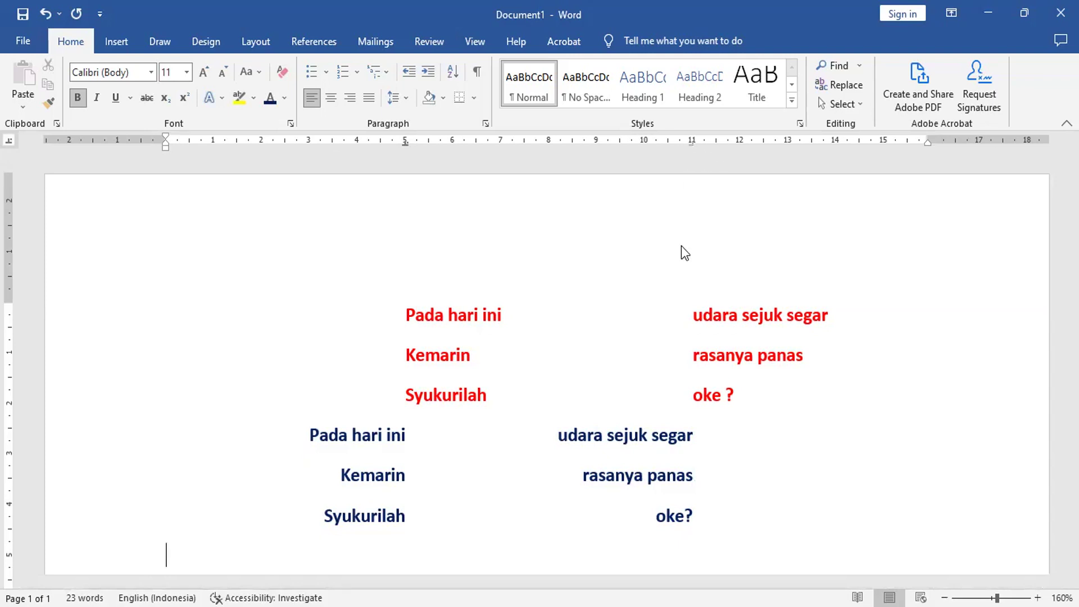
click(692, 143)
text(Pada hari ini)
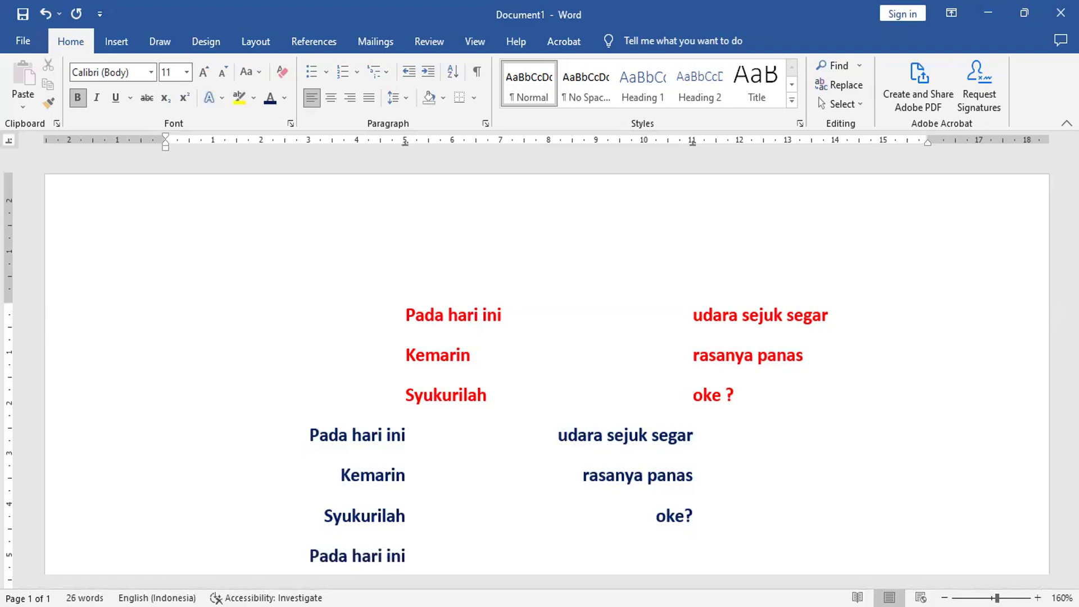
key(BackSpace)
key(BackSpace)
key(BackSpace)
key(BackSpace)
key(BackSpace)
key(BackSpace)
key(BackSpace)
key(BackSpace)
key(BackSpace)
key(BackSpace)
key(BackSpace)
key(BackSpace)
key(BackSpace)
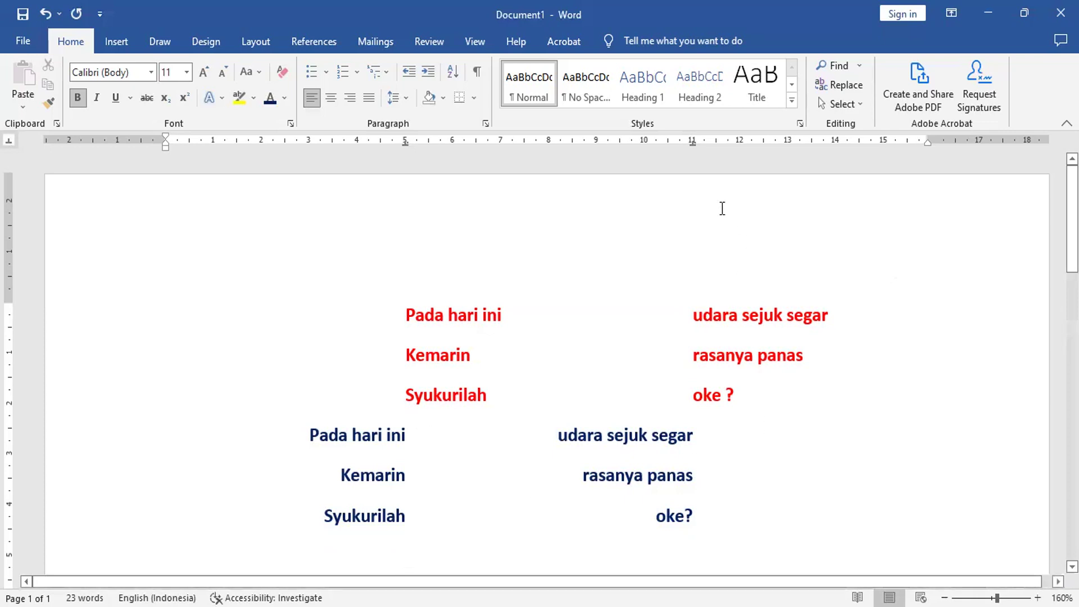
key(Tab)
drag(691, 144, 729, 258)
click(7, 139)
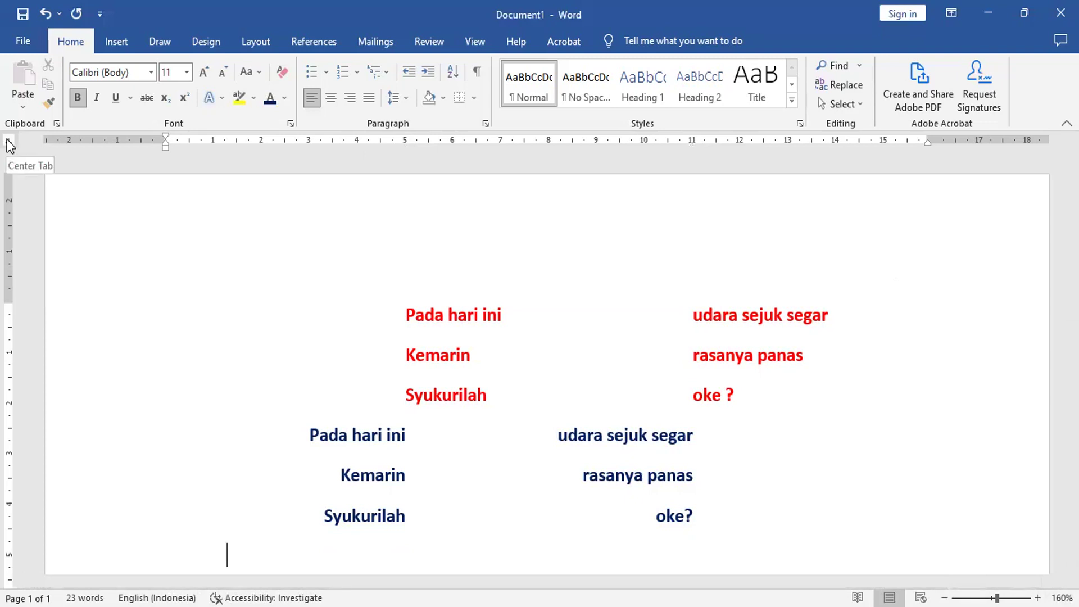
- Add centred tab stops at 5 and 11 cm and type 'Pada hari ini' / 'udara sejuk segar'
click(397, 147)
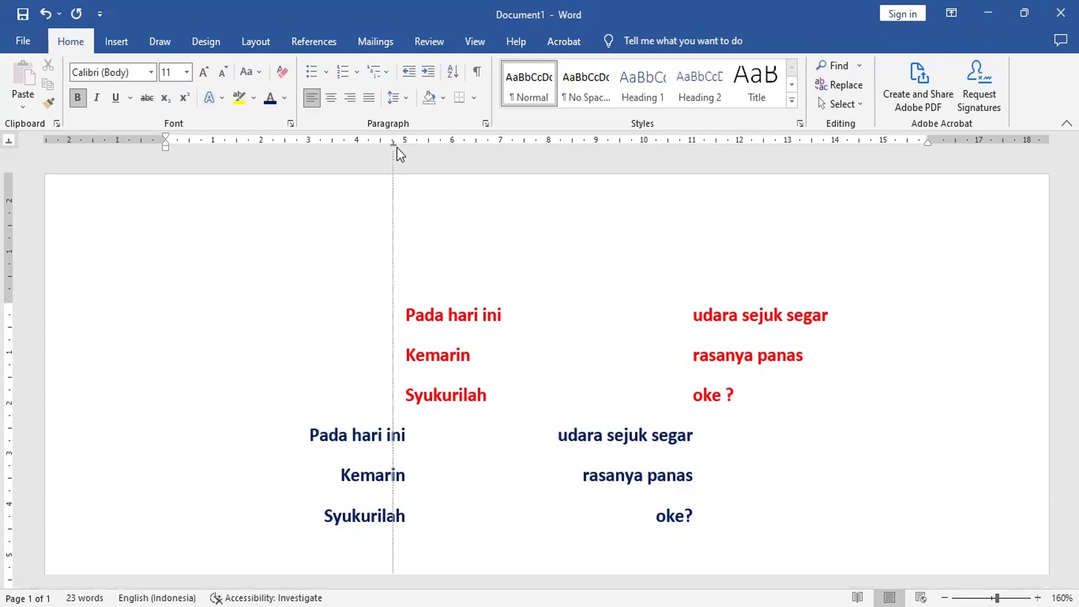
drag(403, 148, 405, 148)
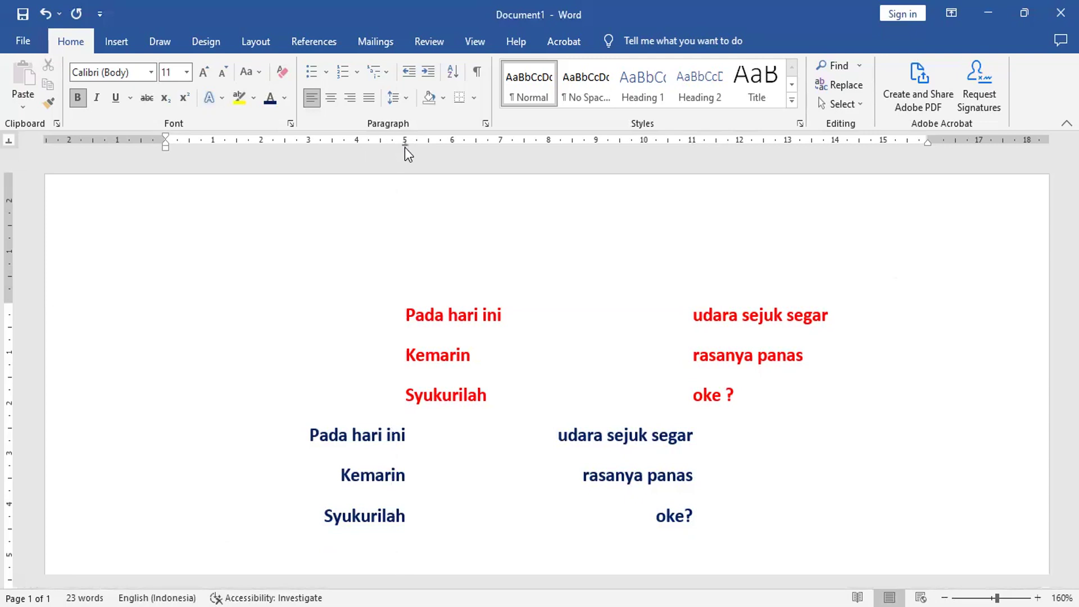
click(688, 145)
text(Pada )
text(hari ini)
key(Tab)
- Type the centred lines 'kemarin' / 'rasanya panas' and 'syukurilah' / 'oke ?'
key(Tab)
text(udara sejuk se)
key(BackSpace)
text(egar)
key(Return)
key(Tab)
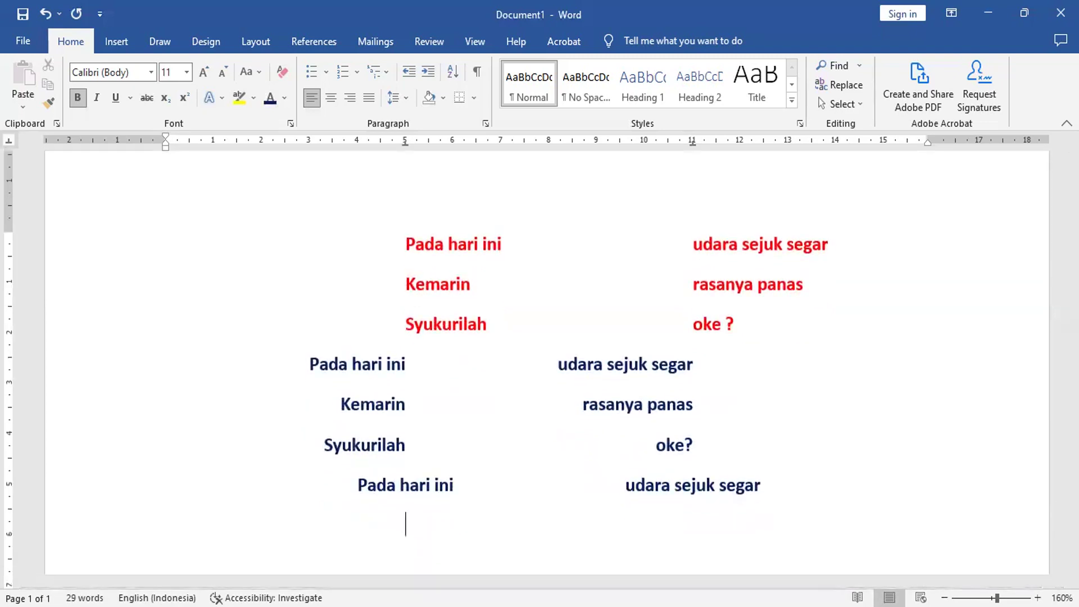
text(kemarin)
key(Tab)
text(rasanya panas)
key(Return)
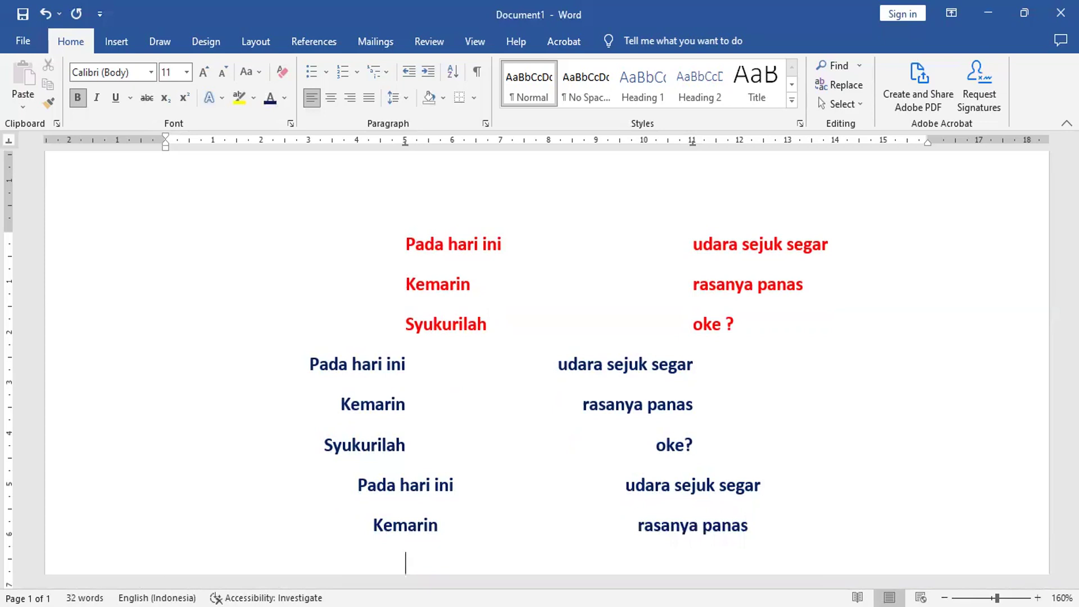
text(syukurilah)
key(Tab)
text(oke )
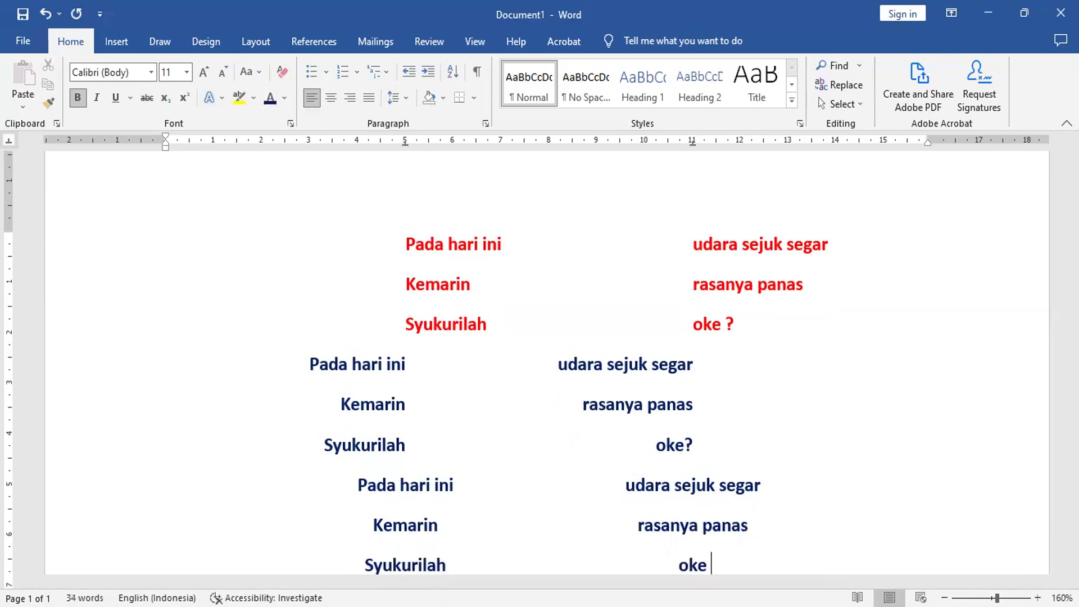
text(?)
- Colour the third centred block green
click(358, 485)
key(ctrl+shift+End)
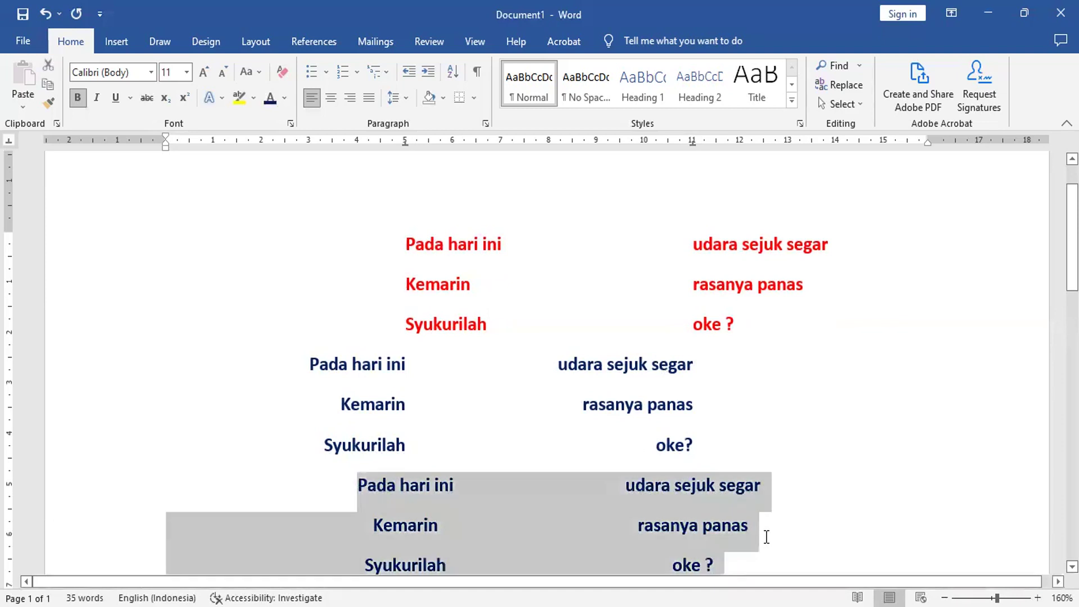
click(285, 98)
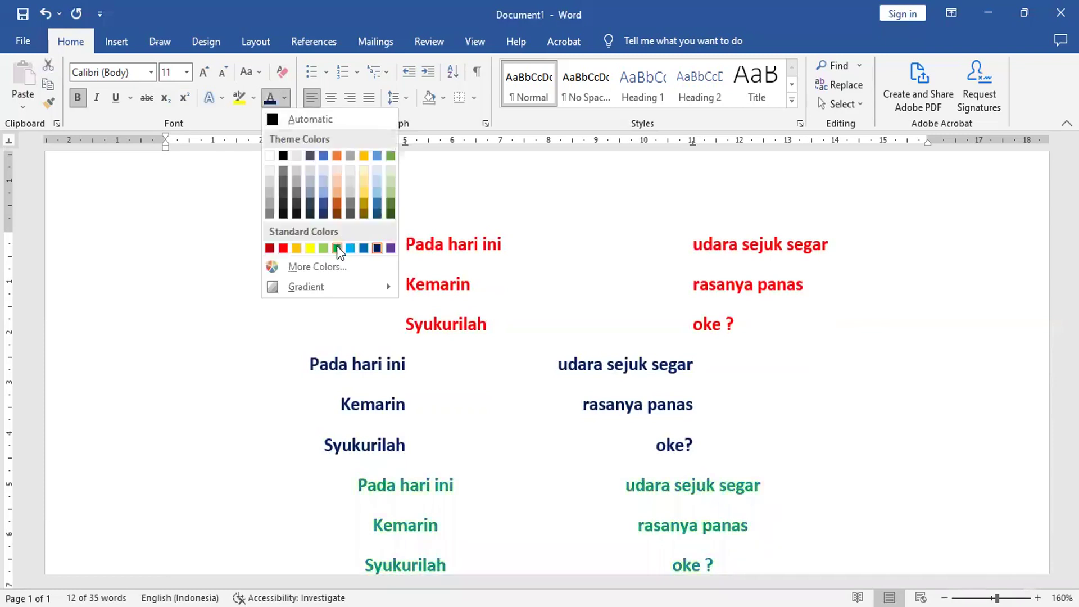
click(338, 247)
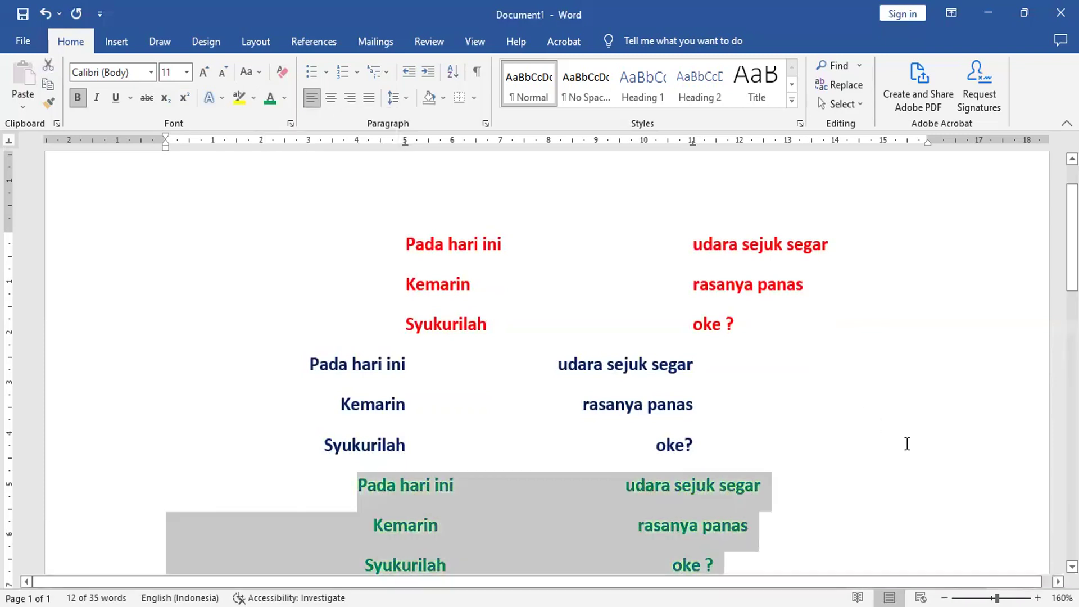
scroll(877, 472, down, 3)
scroll(879, 473, down, 3)
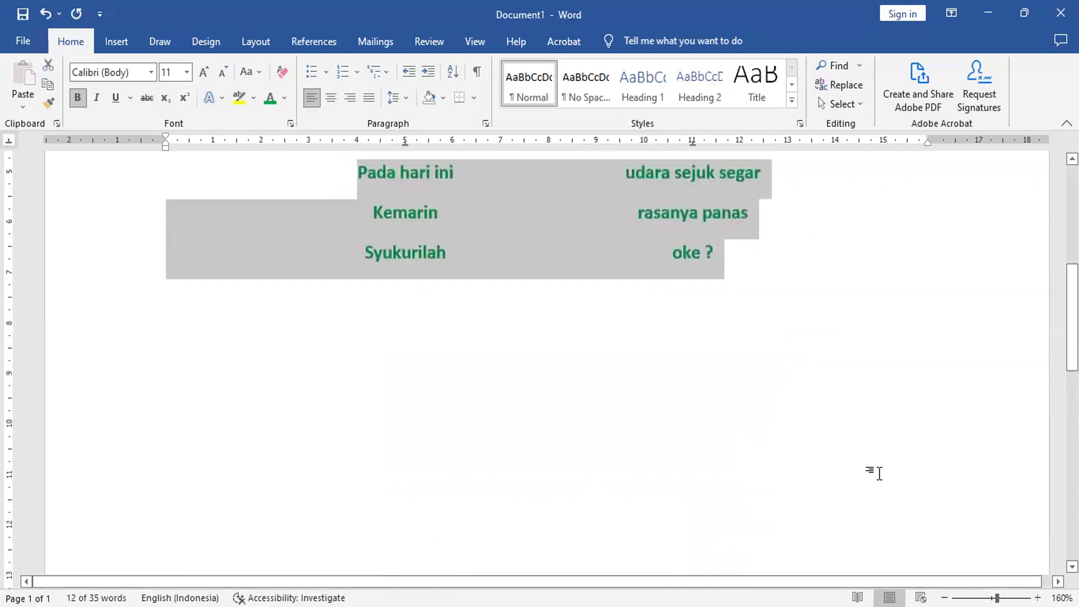
click(382, 289)
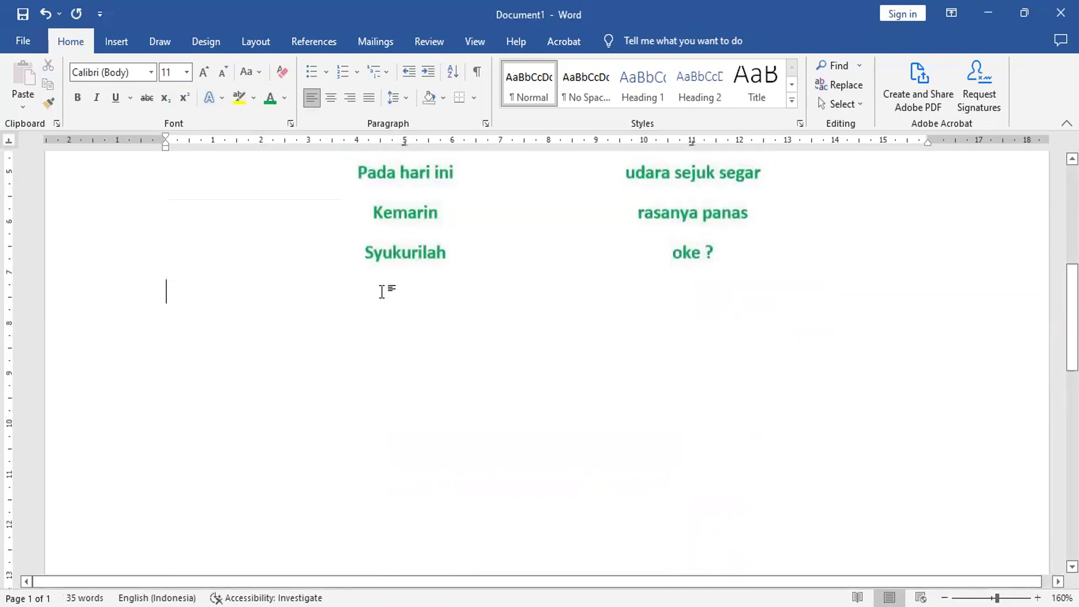
- Start a new tabbed line after the final 'oke ?'
click(735, 257)
key(Return)
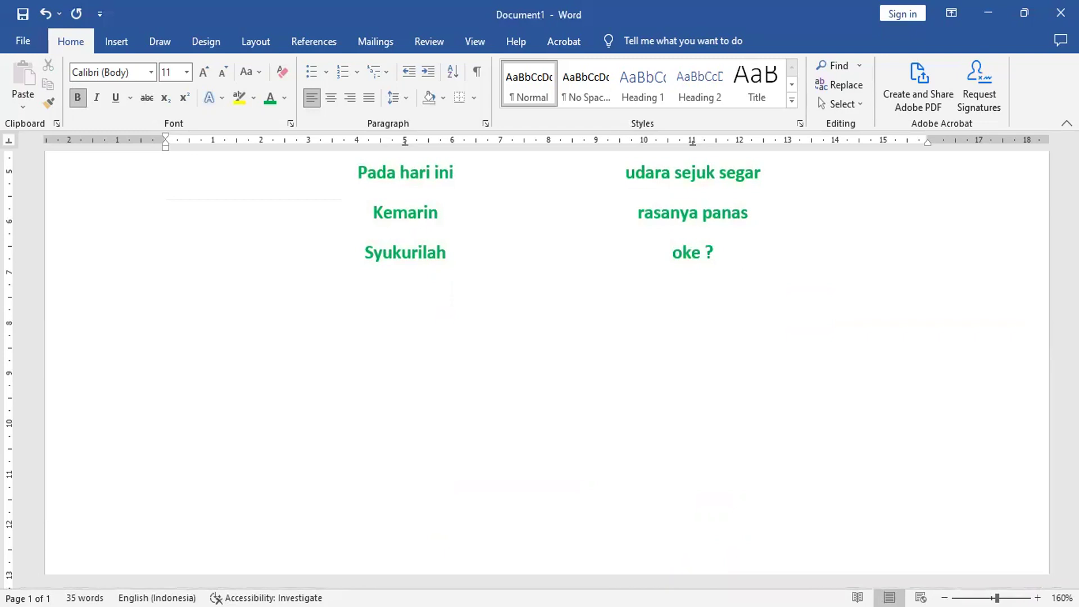
key(Tab)
- Type the upper diamond rows A / P, ABC / PQR and ABCDE / PQRST
text(A)
key(Tab)
text(P)
key(Return)
text(ABC)
key(Tab)
text(PQR)
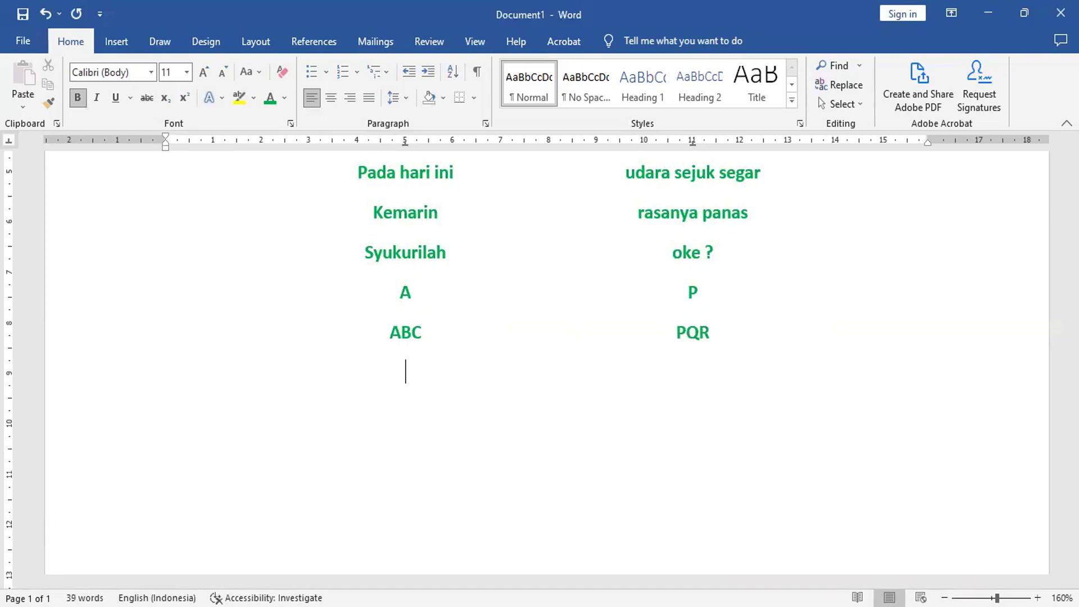
key(Return)
text(ABCDE)
key(Tab)
text(PR)
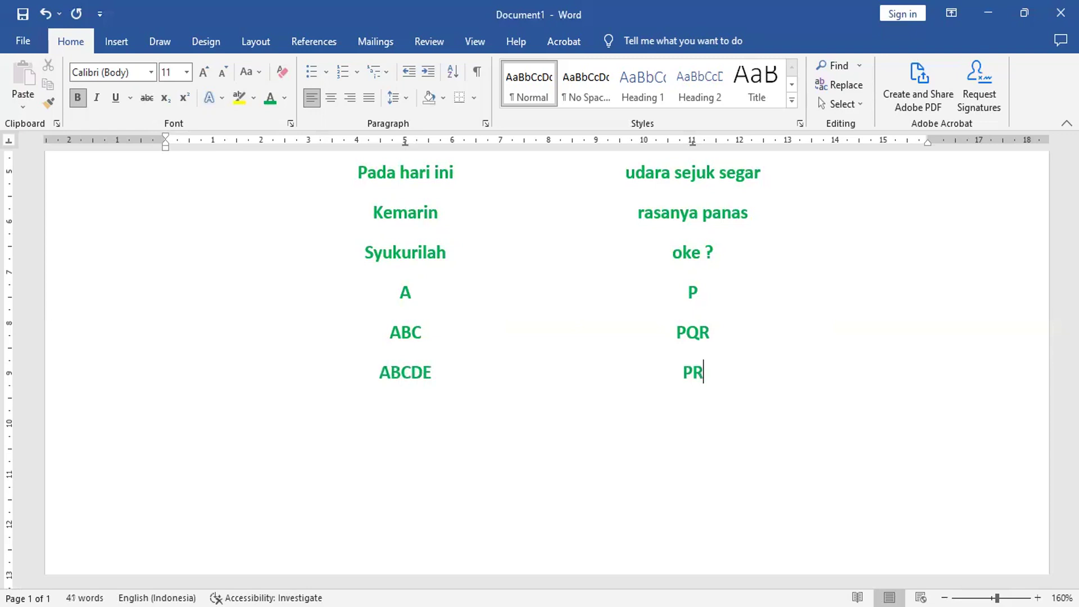
key(BackSpace)
text(QRS)
text(T)
key(Return)
- Type the lower diamond rows ABC / PQR and A / P
key(Tab)
text(ABC)
key(Tab)
text(PR)
key(BackSpace)
text(QR)
key(Return)
key(Tab)
text(A)
key(Tab)
text(P)
key(Return)
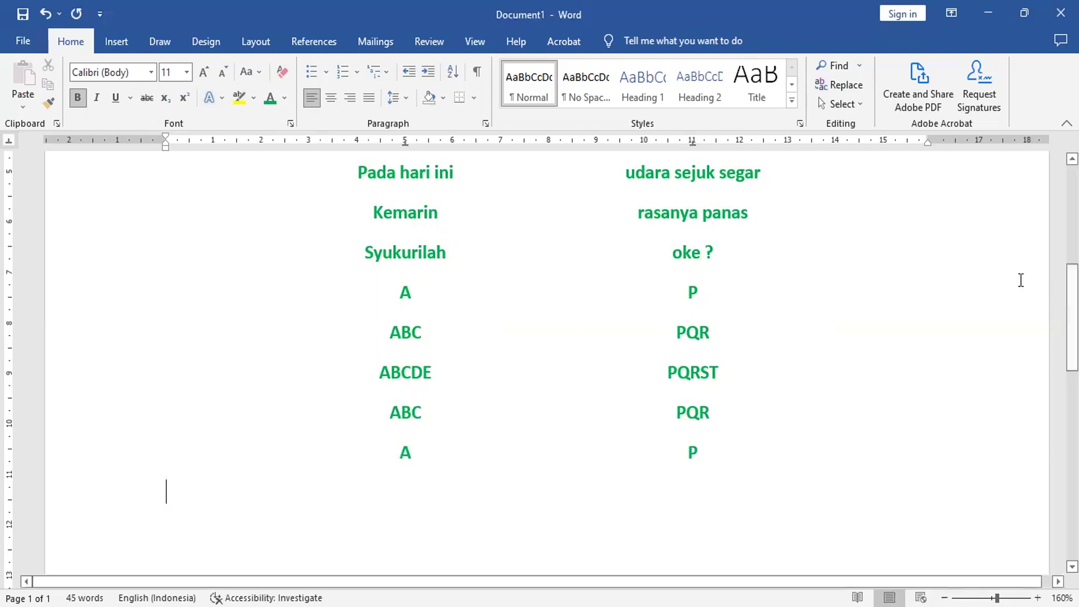
scroll(754, 467, down, 2)
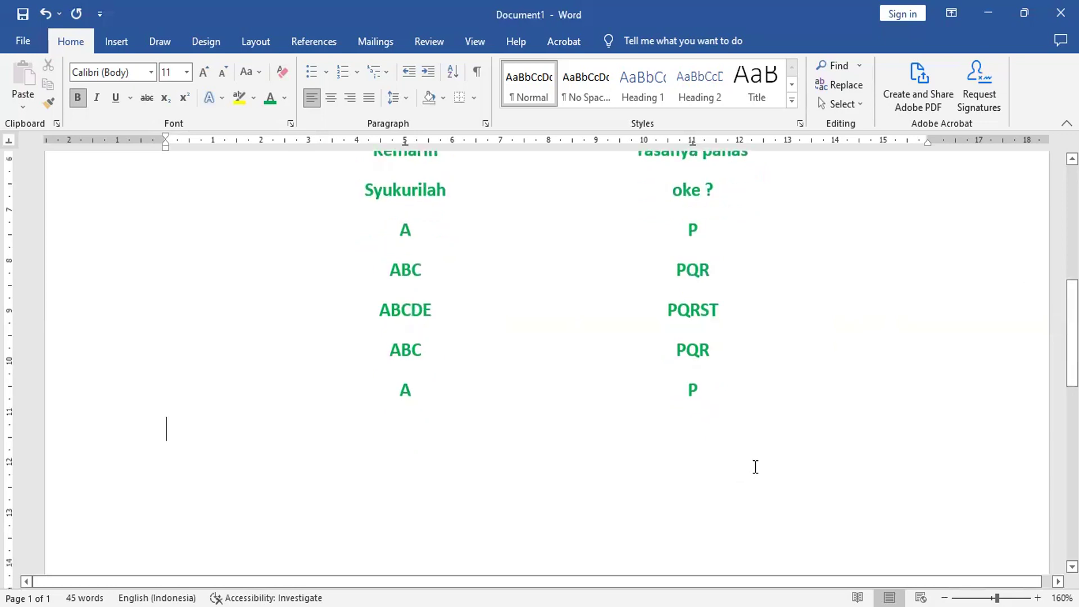
- Recolour the selected A/P diamond to custom purple #AE02AE (RGB 174, 2, 174)
scroll(754, 467, down, 2)
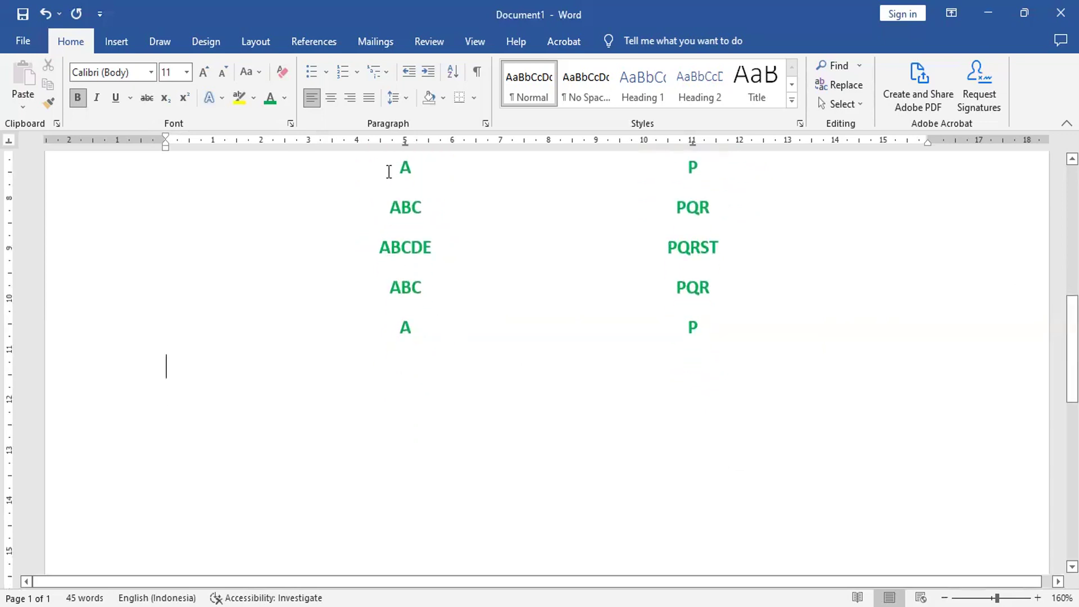
drag(398, 167, 697, 340)
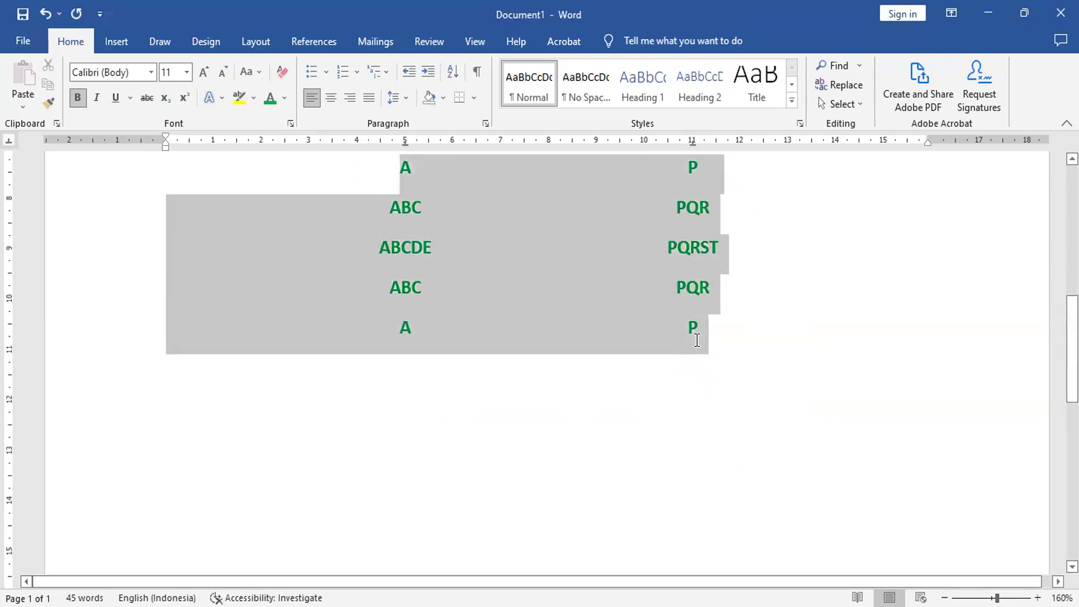
click(285, 99)
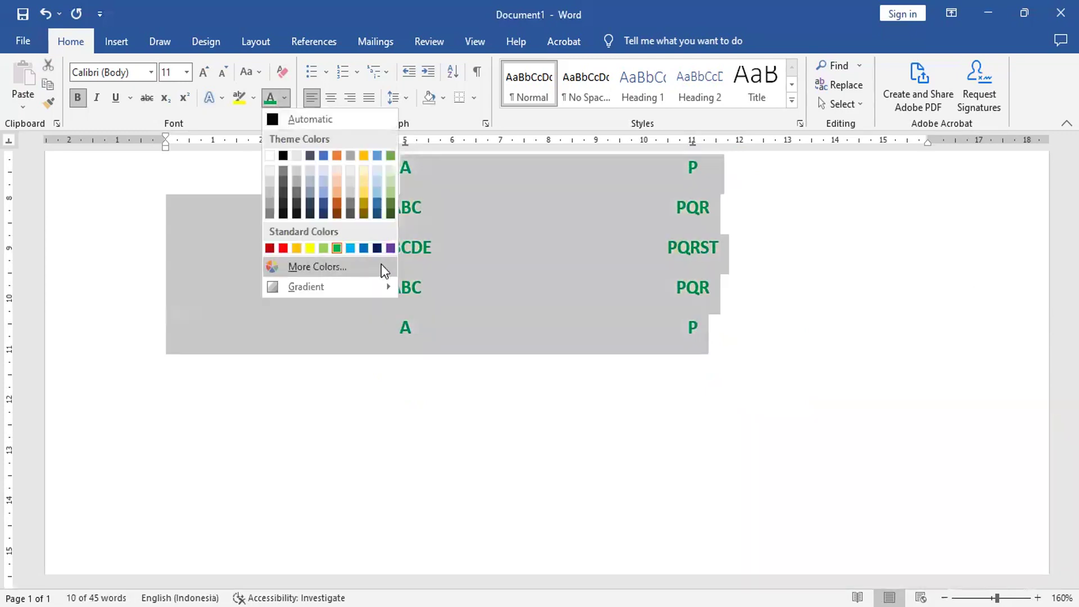
click(335, 271)
click(856, 247)
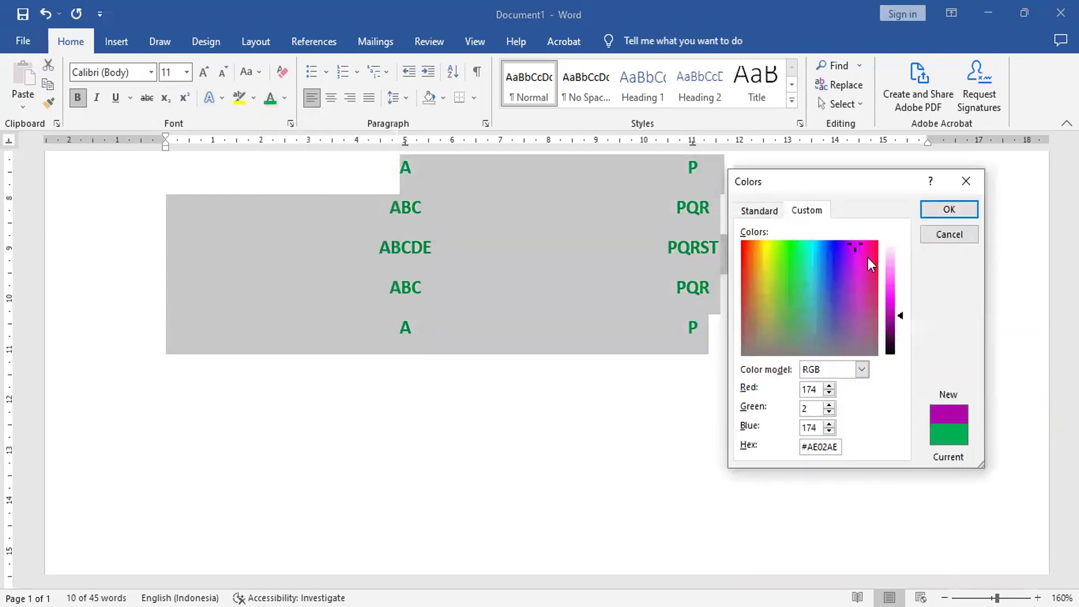
click(949, 209)
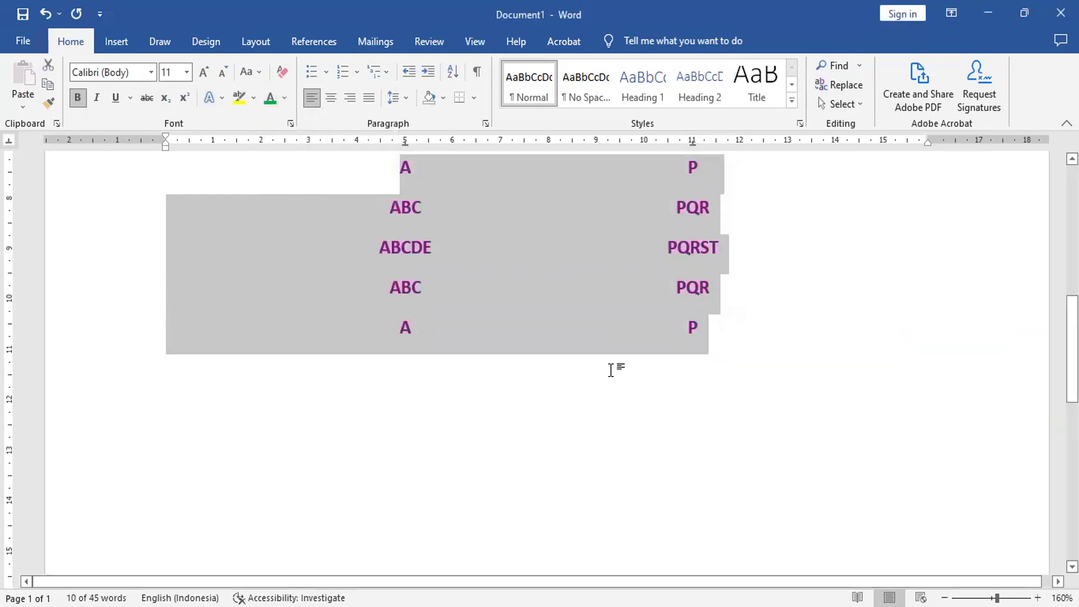
click(612, 368)
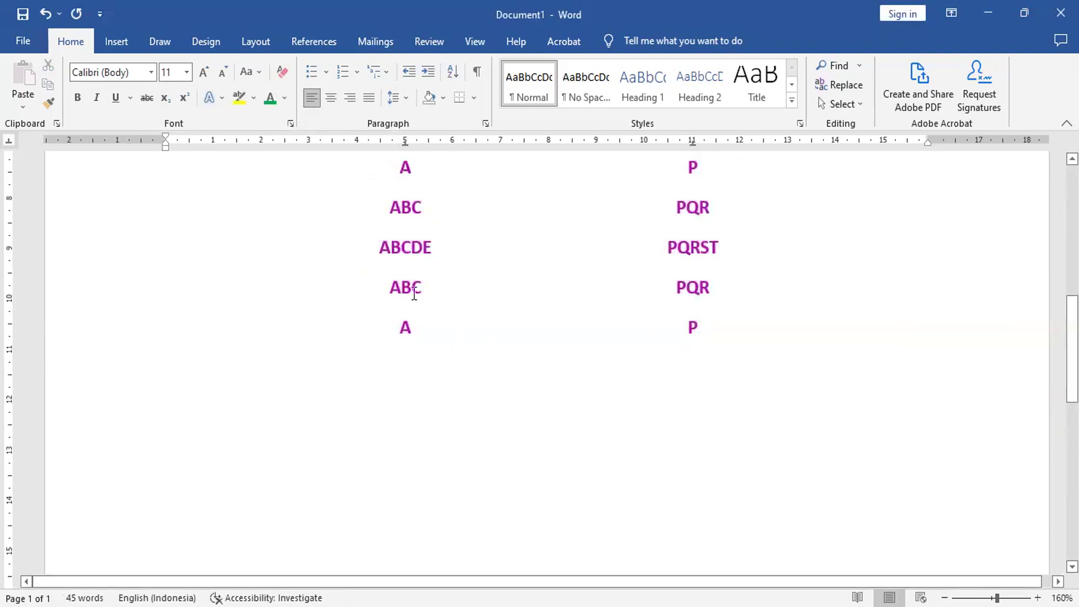
click(738, 333)
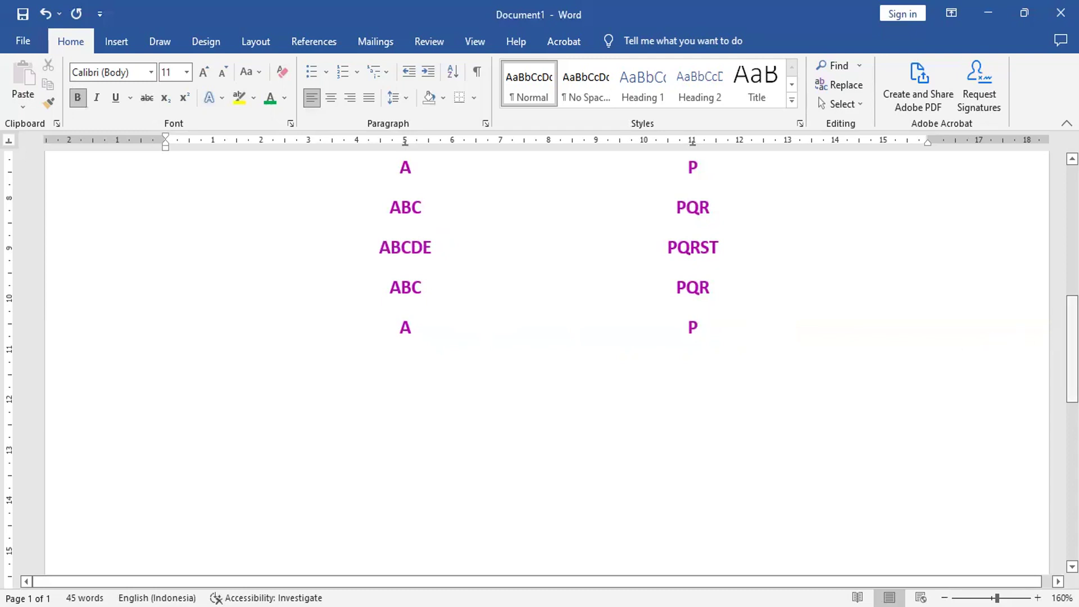
- Align the last P at the 11 cm tab under PQR, then add a centred tab near 7 cm
scroll(594, 272, down, 5)
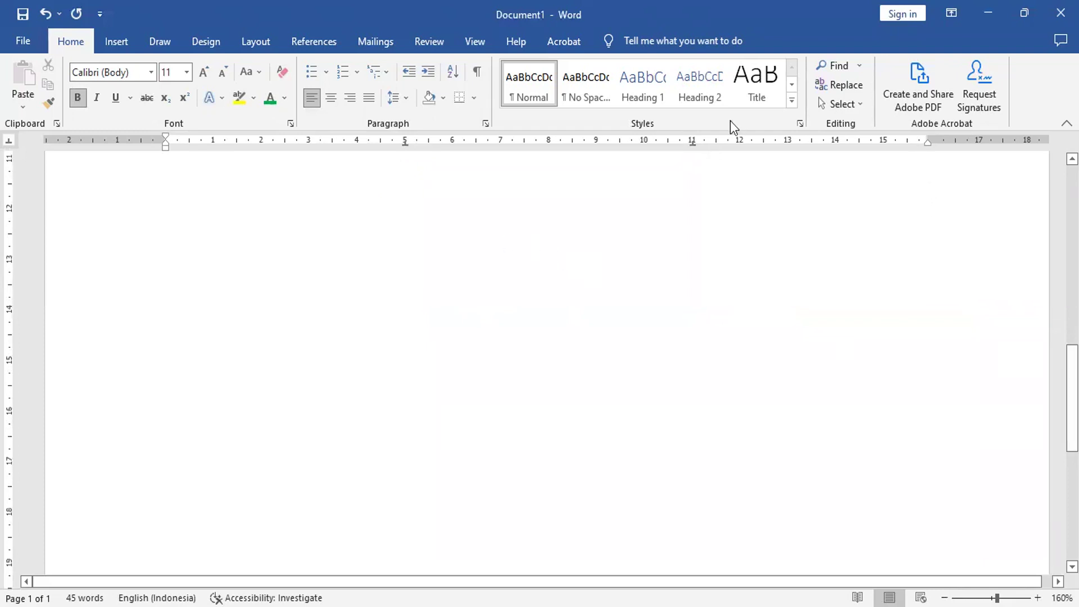
scroll(696, 210, up, 1)
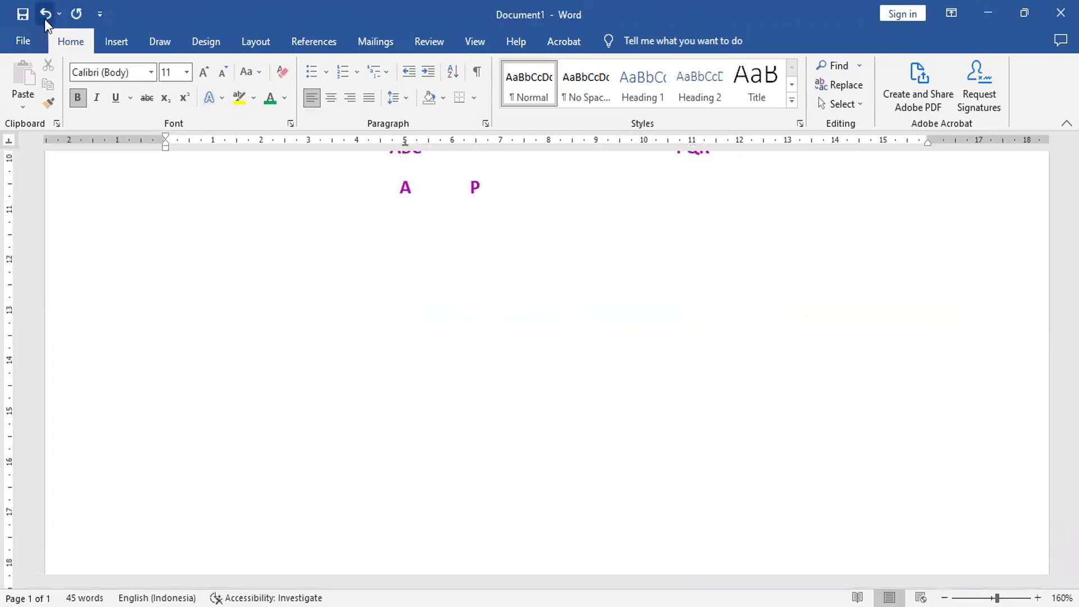
click(692, 142)
key(Return)
scroll(539, 360, down, 1)
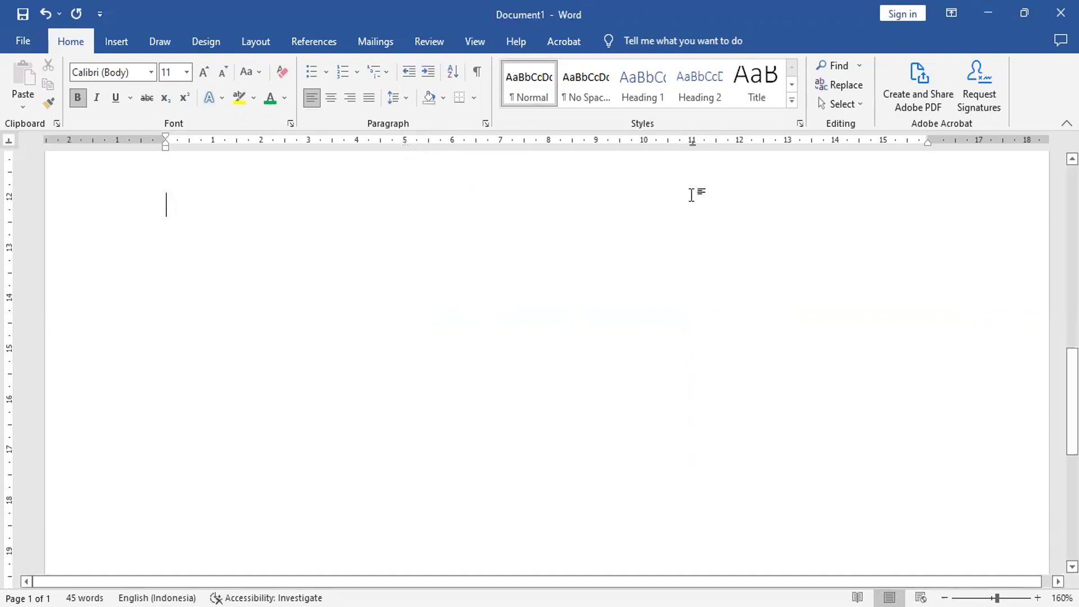
click(500, 150)
- Clear the first pyramid attempt and review the line spacing options
text(A)
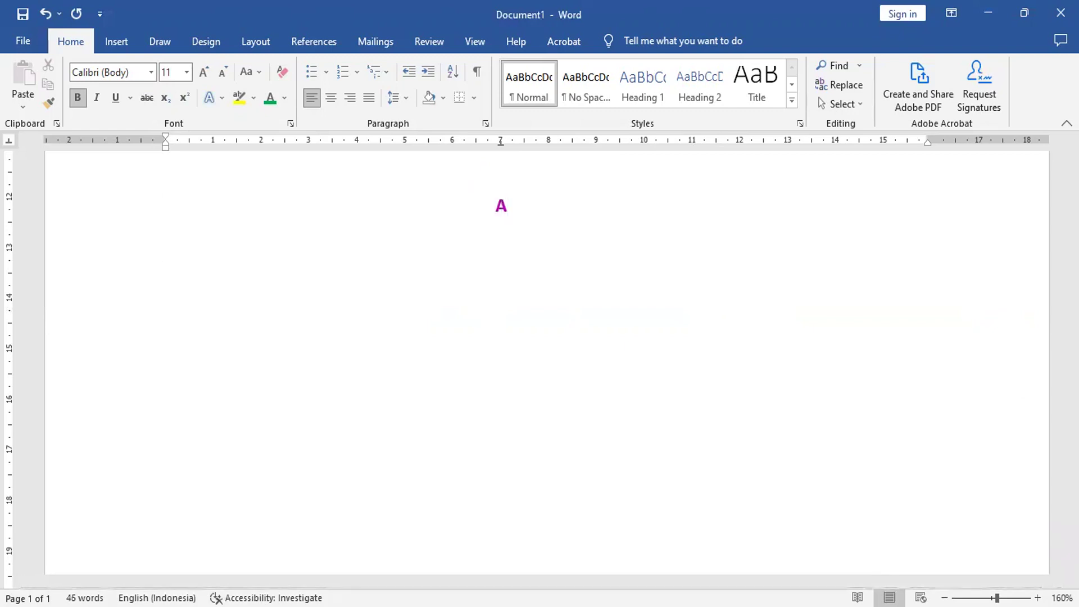
text(ABC)
key(BackSpace)
key(BackSpace)
key(BackSpace)
key(BackSpace)
key(BackSpace)
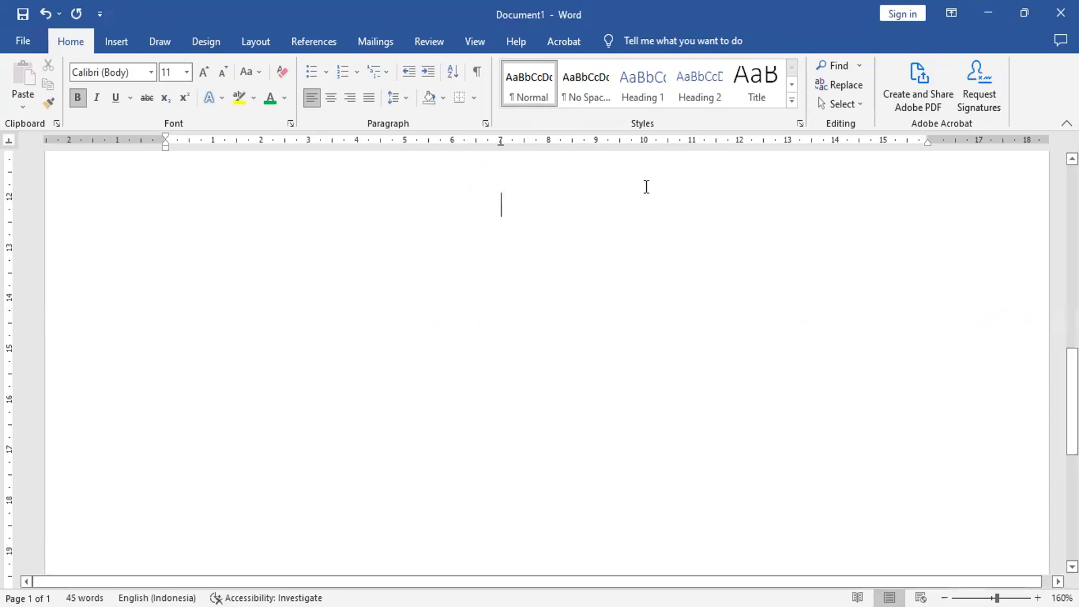
click(405, 99)
click(421, 113)
click(405, 96)
click(405, 119)
- Type the rising pyramid lines ABC, ABCDE, ABCDEFG and ABCDEFGHI, one per line
text(ABCD)
key(BackSpace)
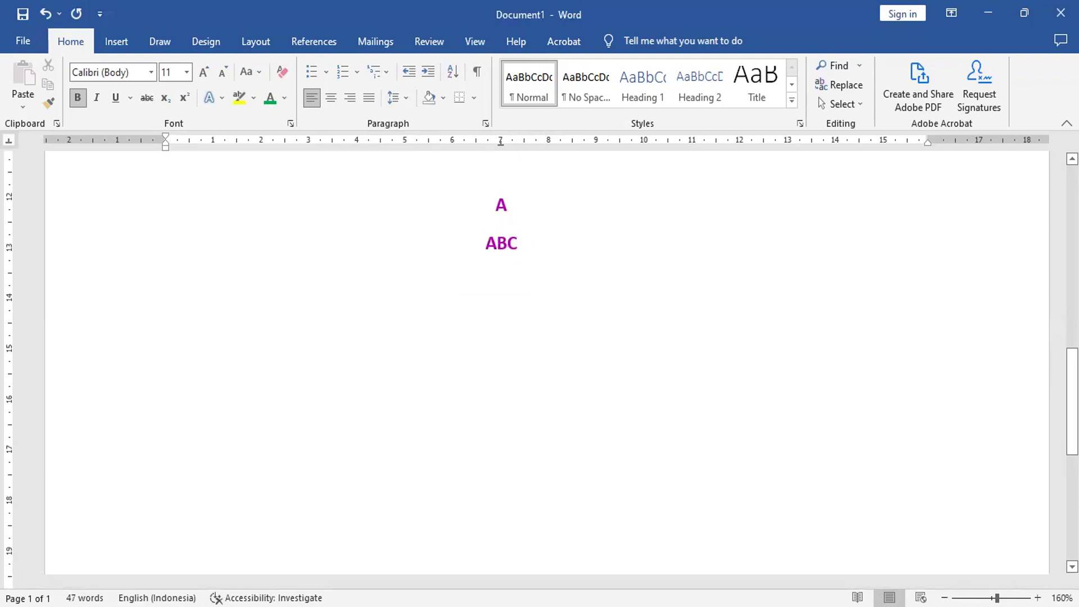
text(ABCDE)
key(Return)
text(ABCDEFG)
key(Return)
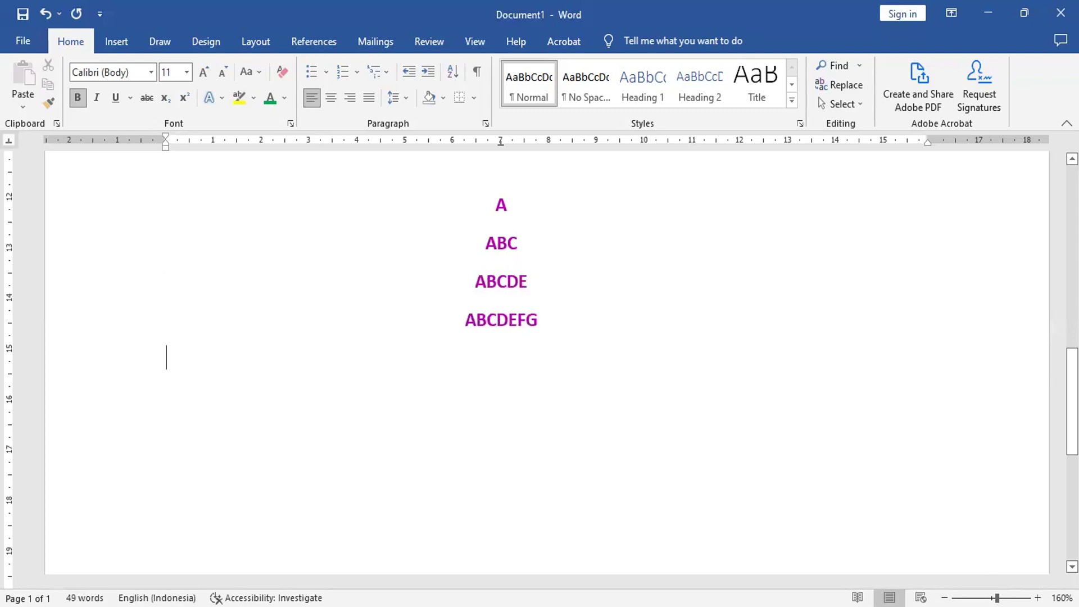
text(ABCDEFGHI)
key(Return)
- Add the widest line ABCDEFGHIJK, then the narrowing lines ABCDEFGHI, ABCDEFG, ABC and A
text(ABCDEFGHIJK)
key(Return)
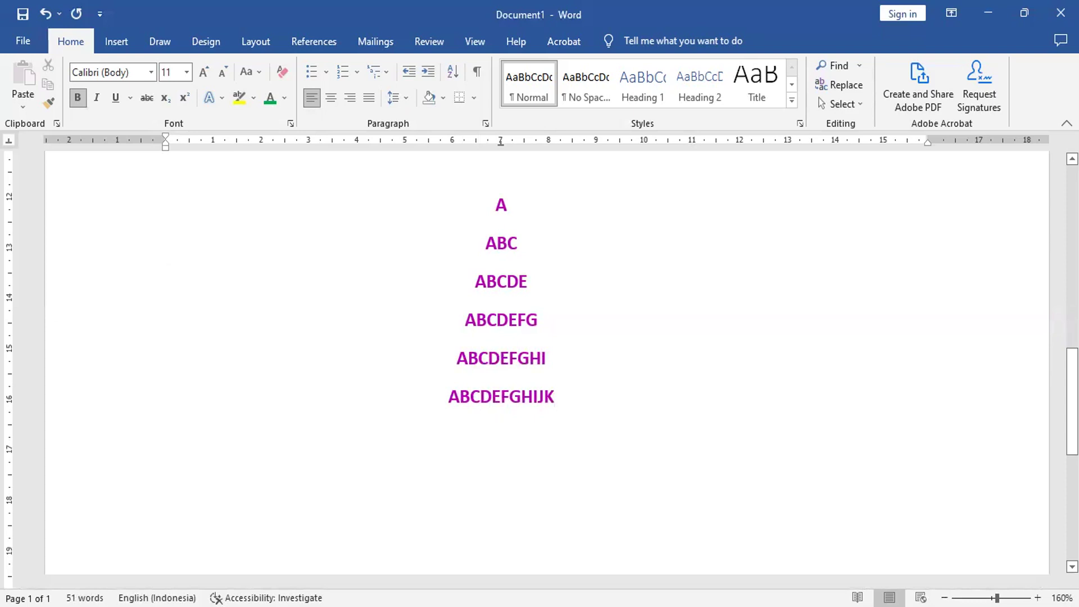
text(ABCDE)
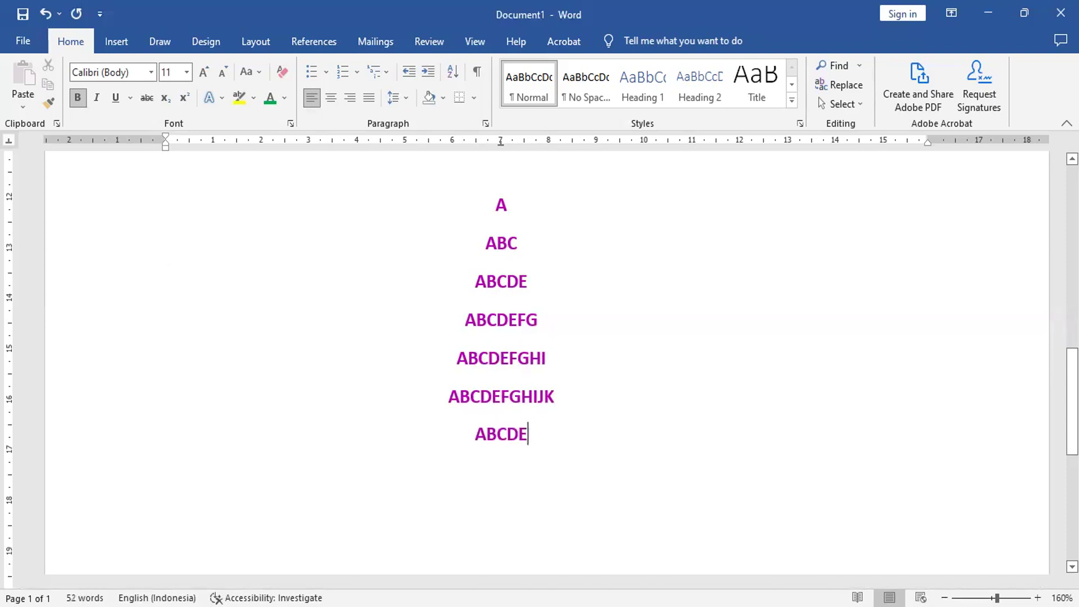
text(FGHI)
key(Return)
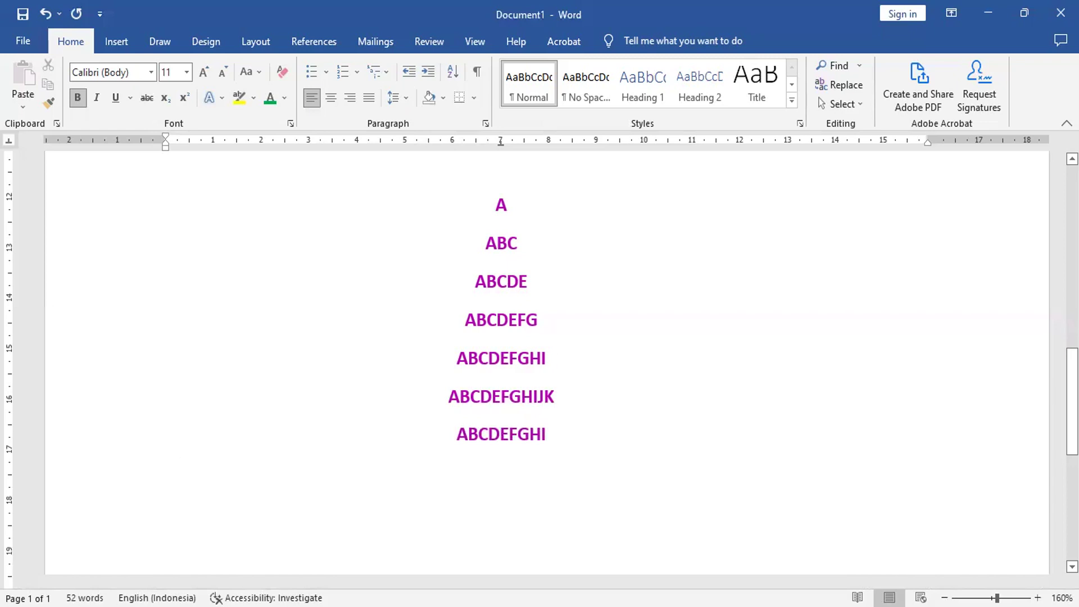
text(ABCDEFG)
key(Return)
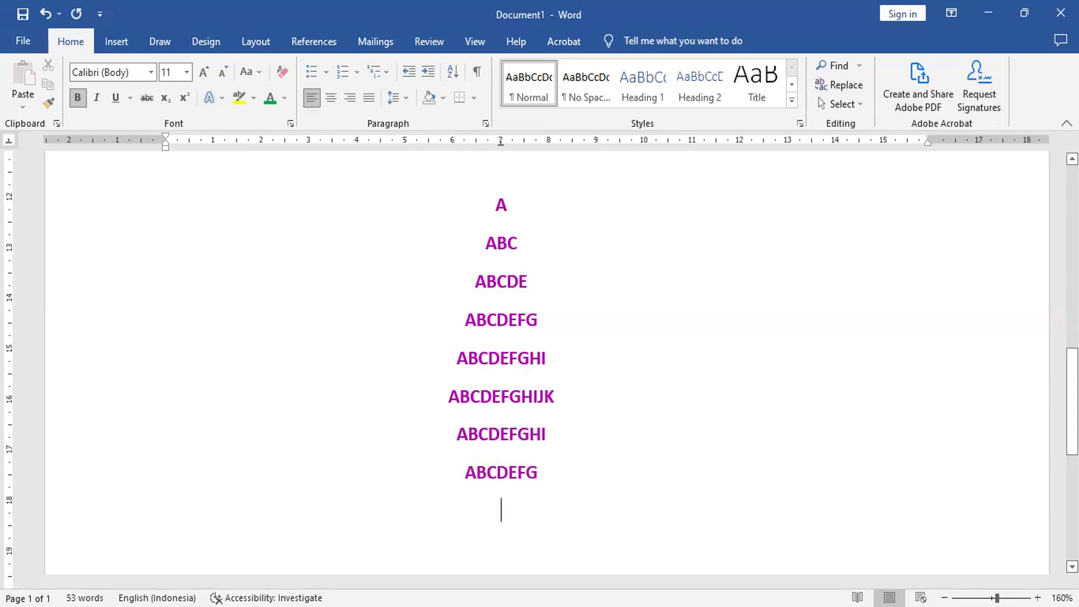
text(ABCDE)
key(Return)
text(ABC)
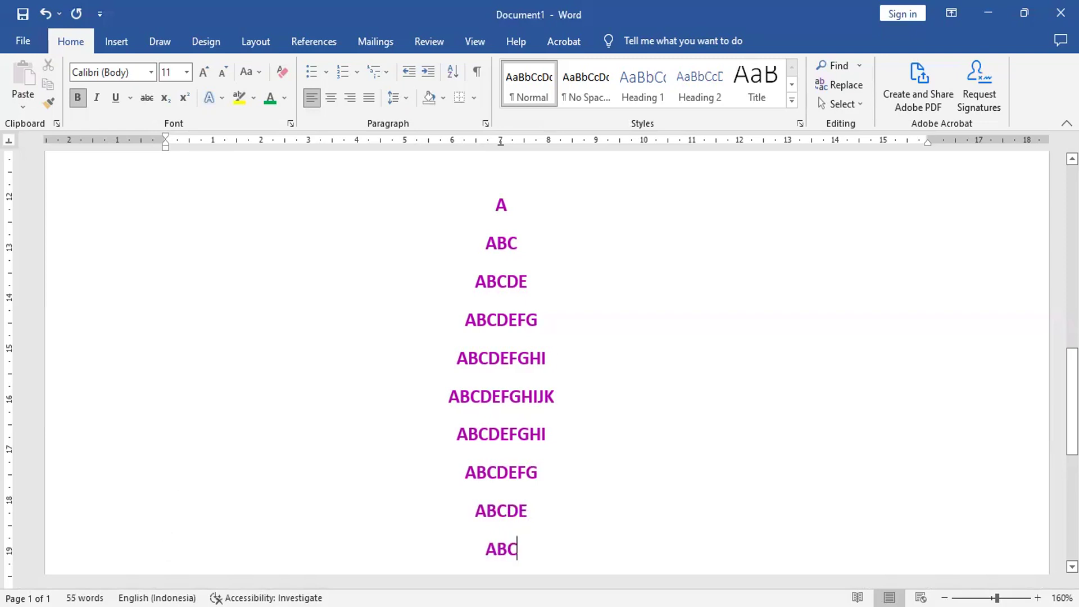
key(Return)
text(A)
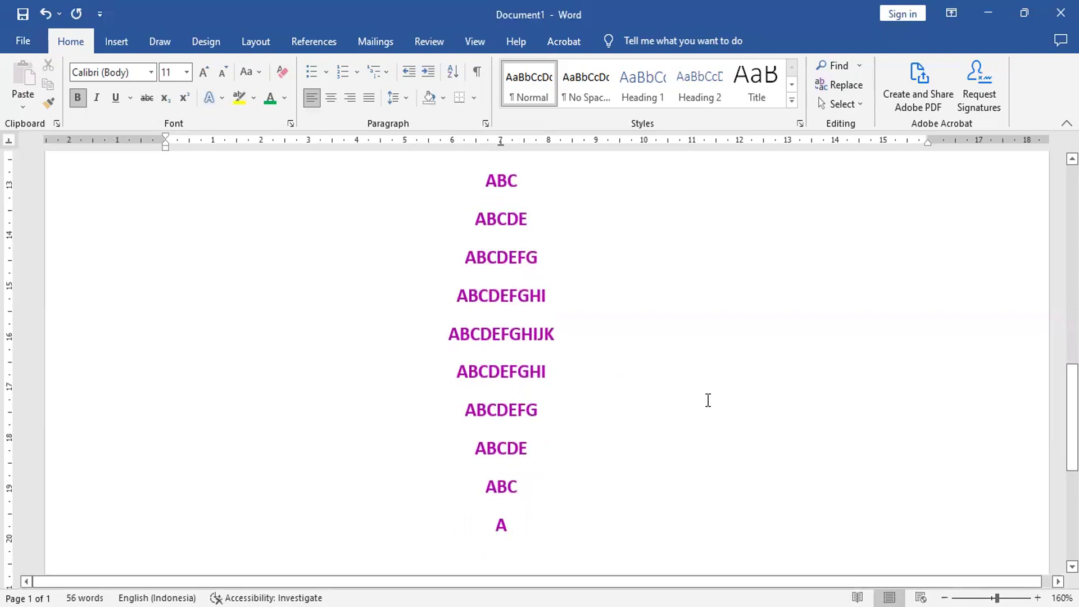
scroll(503, 523, up, 1)
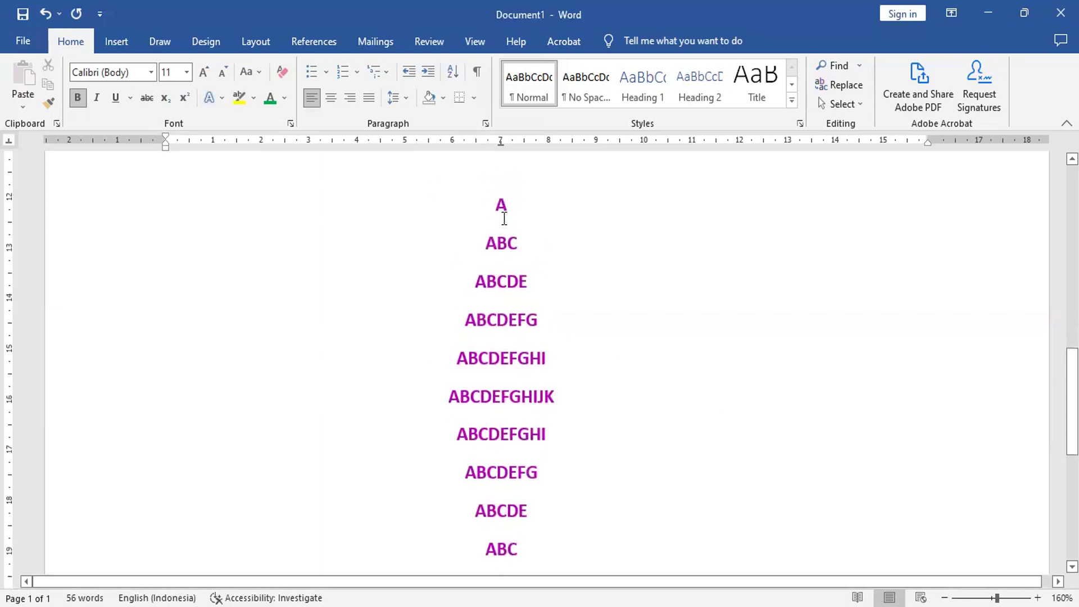
- Drag over the pyramid lines and review the Line Spacing options
drag(496, 206, 571, 539)
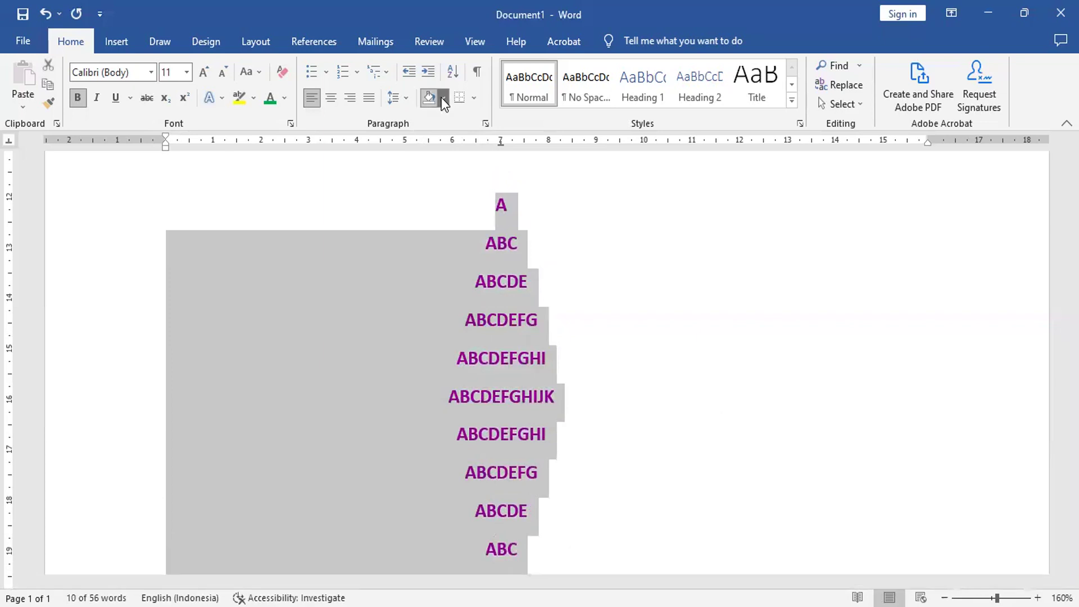
click(407, 100)
key(Escape)
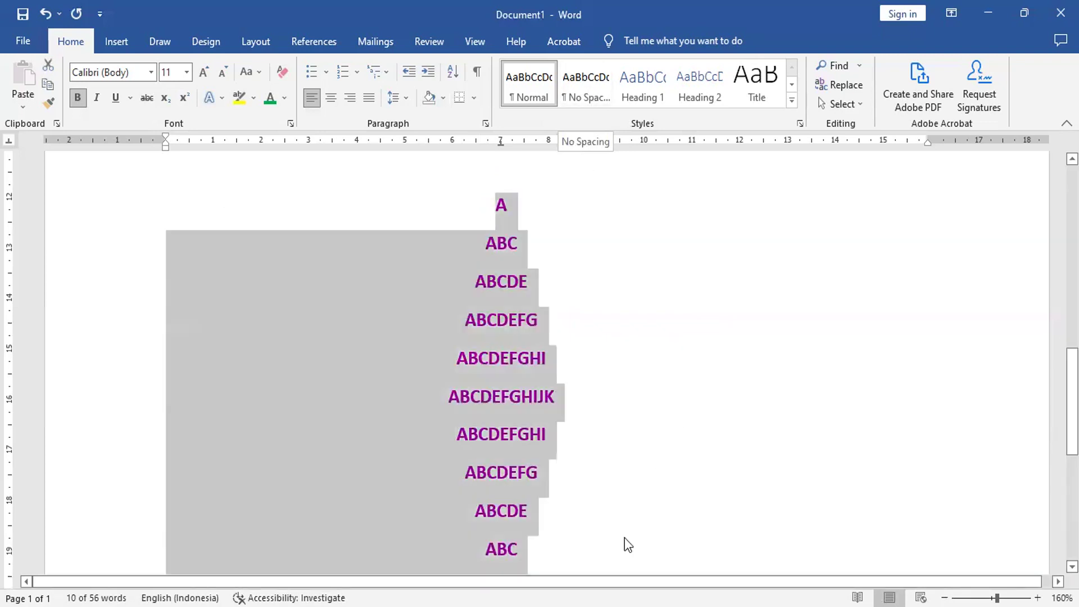
- Reselect the whole pyramid from top A to bottom A and preview the No Spacing style
scroll(628, 544, down, 2)
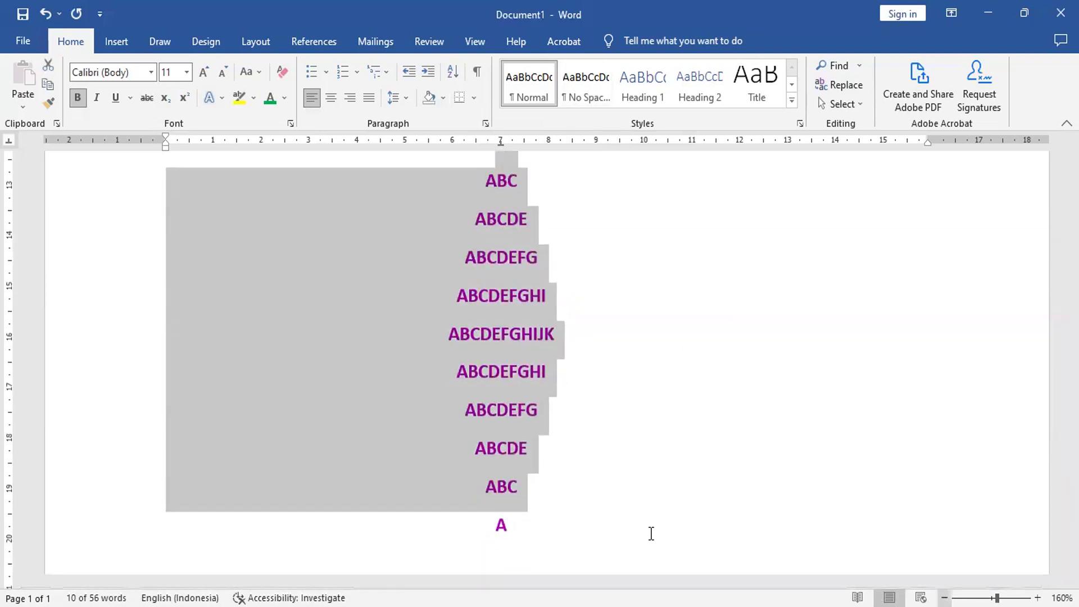
ctrl+scroll(651, 533, down, 1)
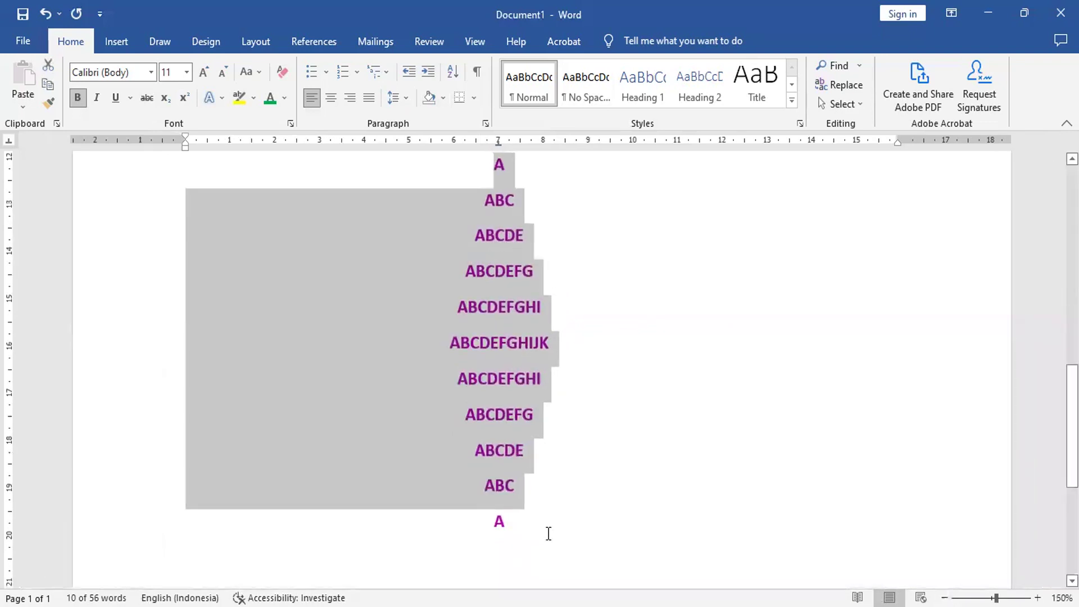
shift+click(543, 522)
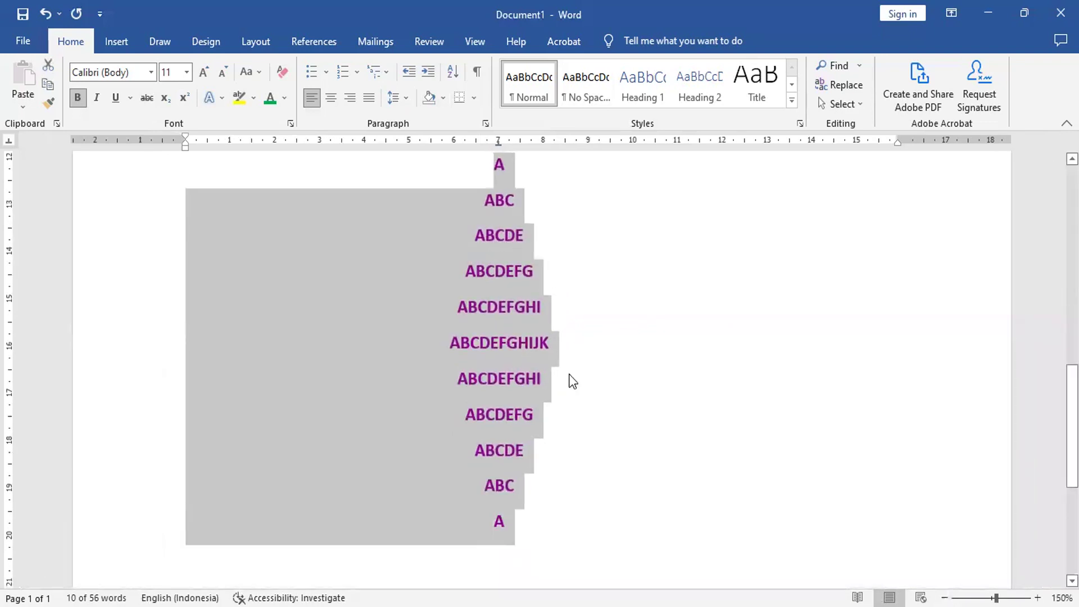
click(534, 271)
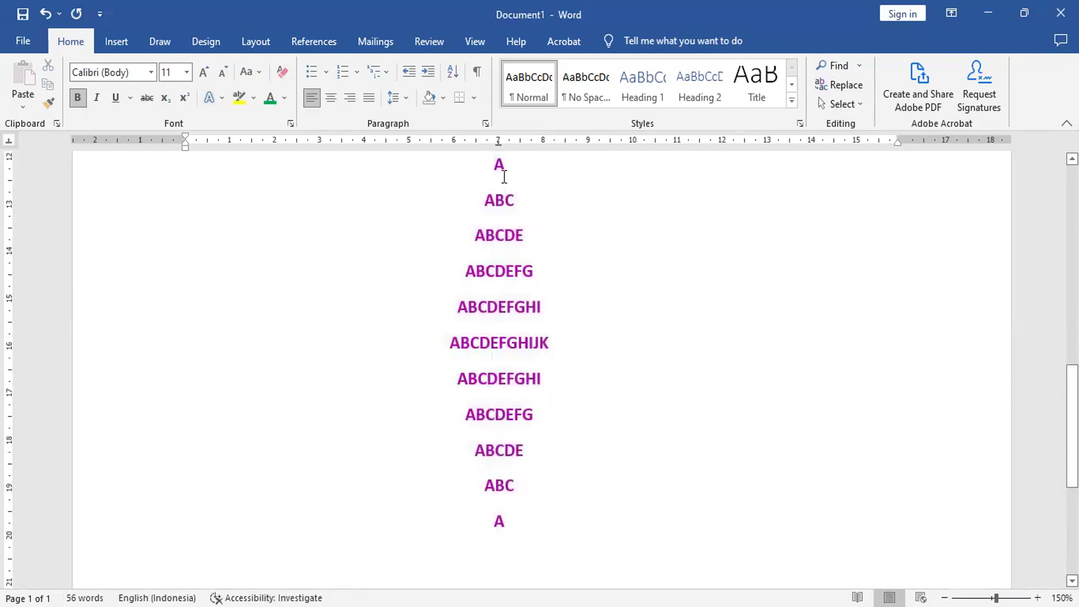
click(494, 166)
shift+click(516, 522)
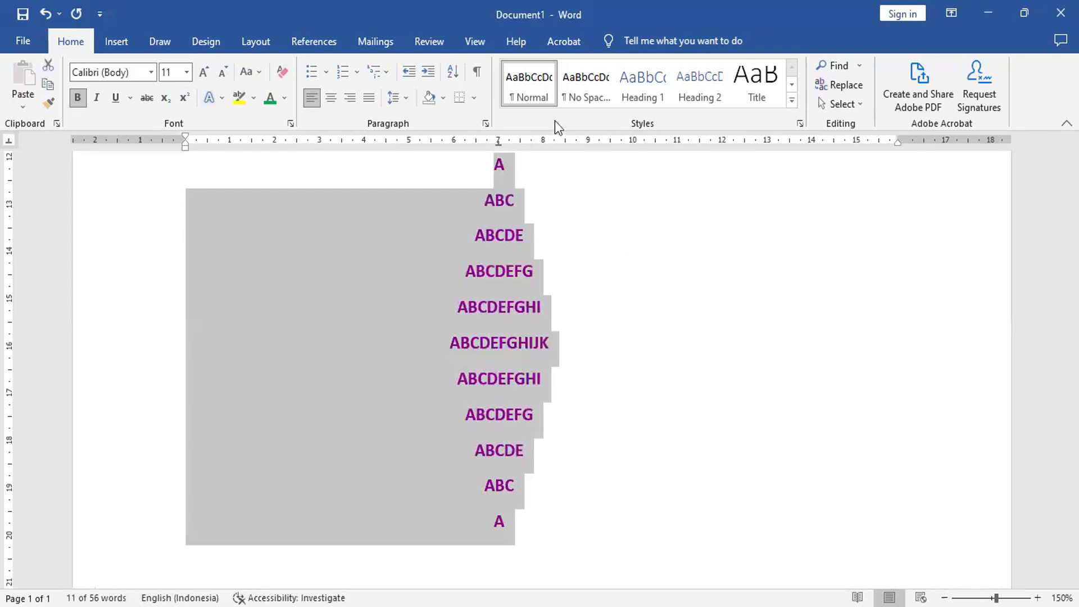
click(586, 84)
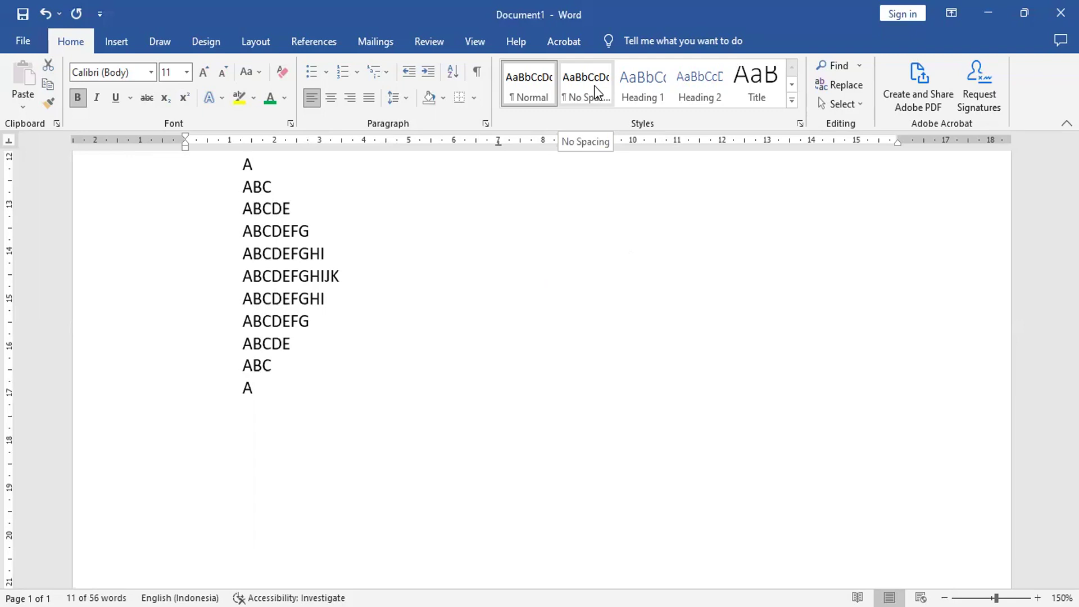
click(595, 85)
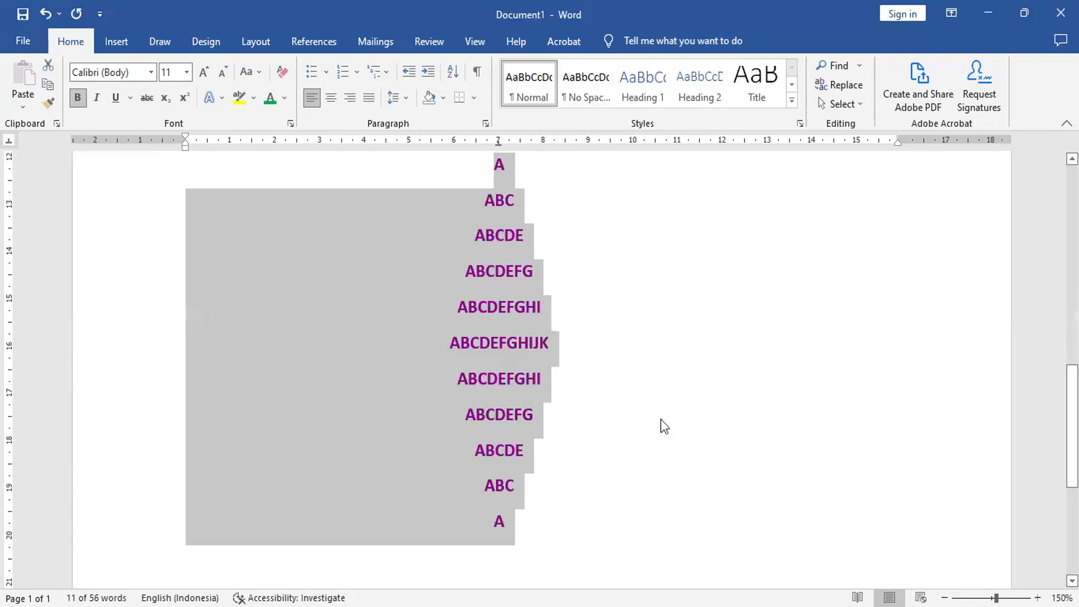
click(589, 537)
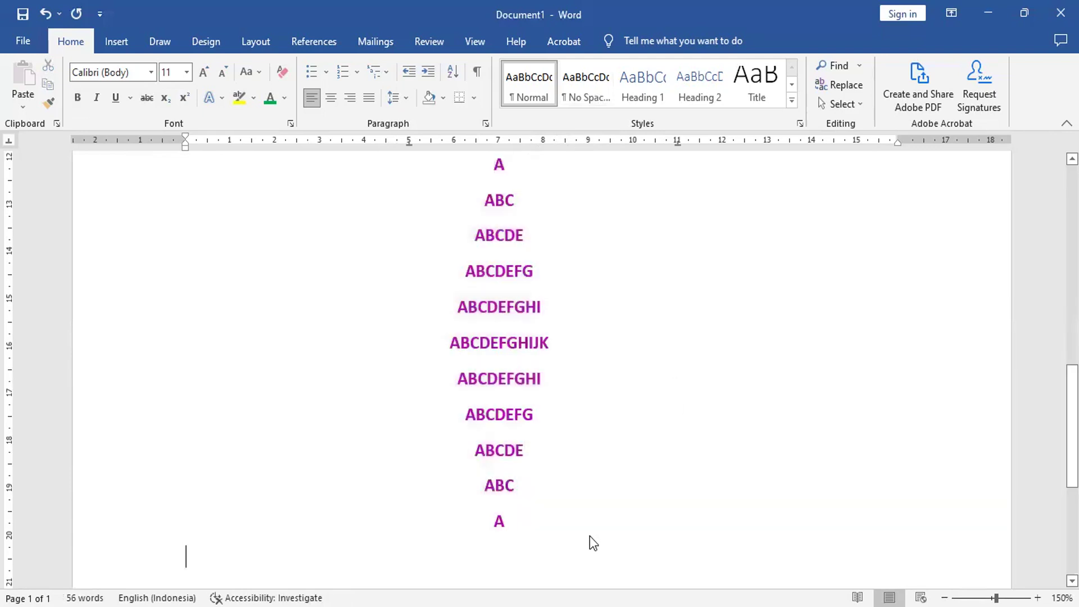